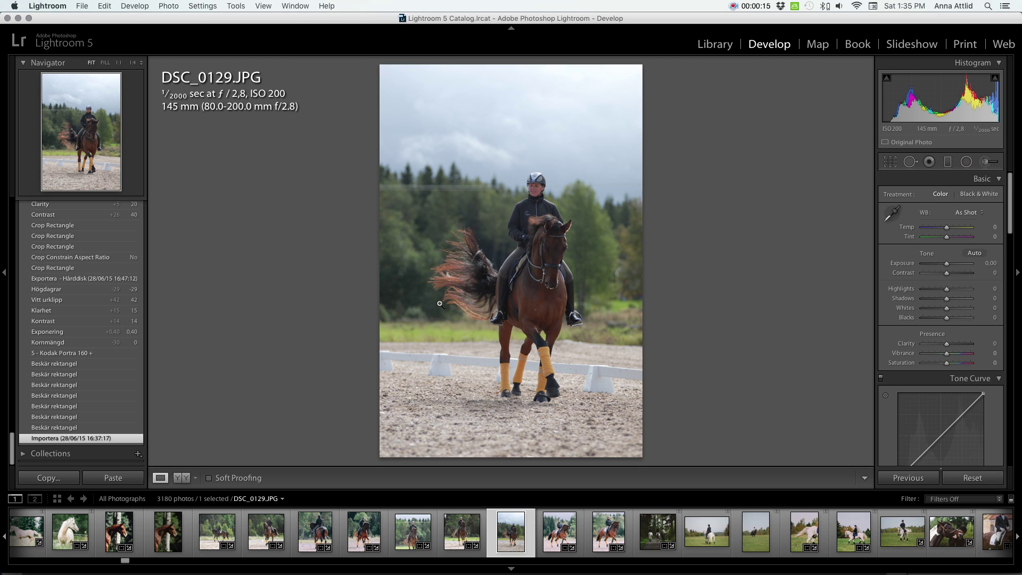
Examine the unedited photo of the horse and rider at full magnification, from the horse's head down to the stirrups and tail.
click(537, 247)
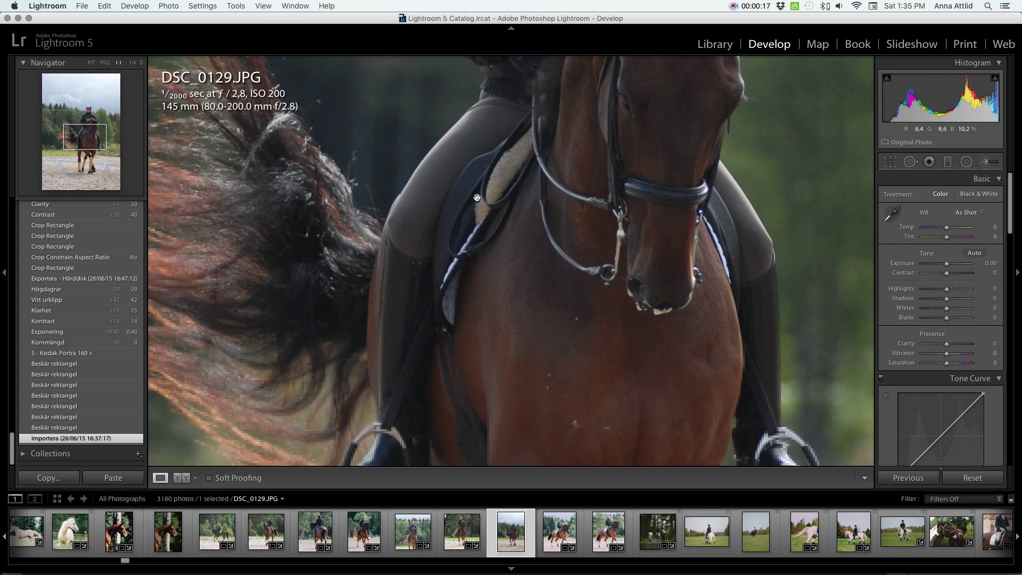
drag(524, 340, 516, 138)
drag(570, 212, 570, 112)
mouse_move(572, 307)
mouse_down()
mouse_move(554, 152)
mouse_move(551, 332)
mouse_up()
drag(554, 187, 535, 410)
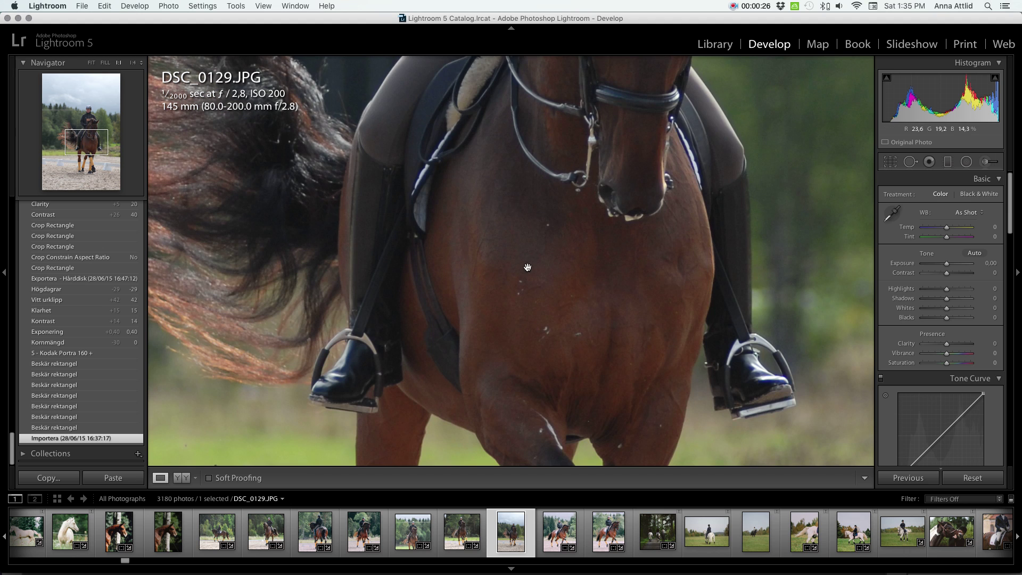
drag(516, 196, 528, 414)
drag(527, 186, 519, 416)
drag(399, 431, 447, 197)
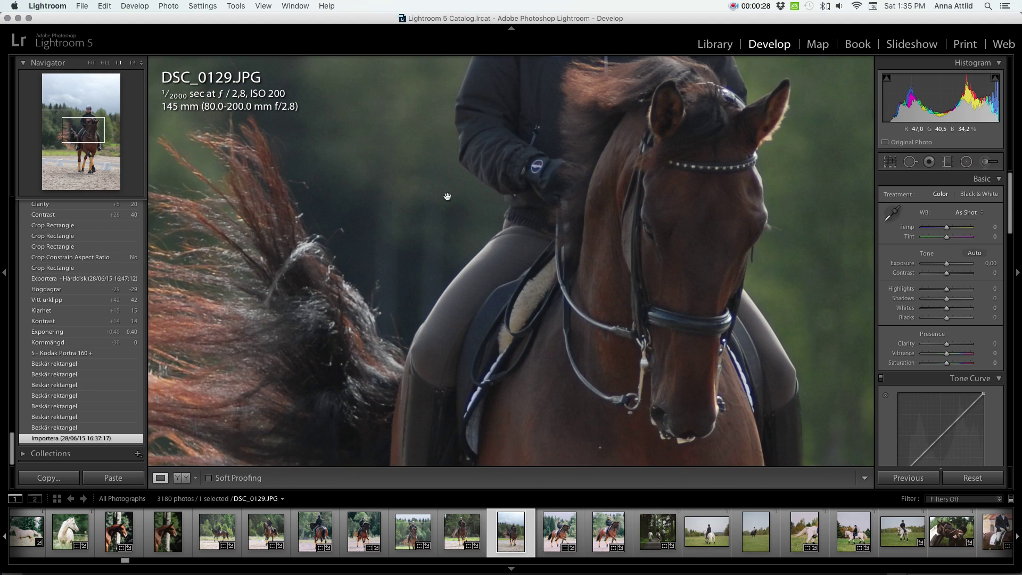
click(570, 265)
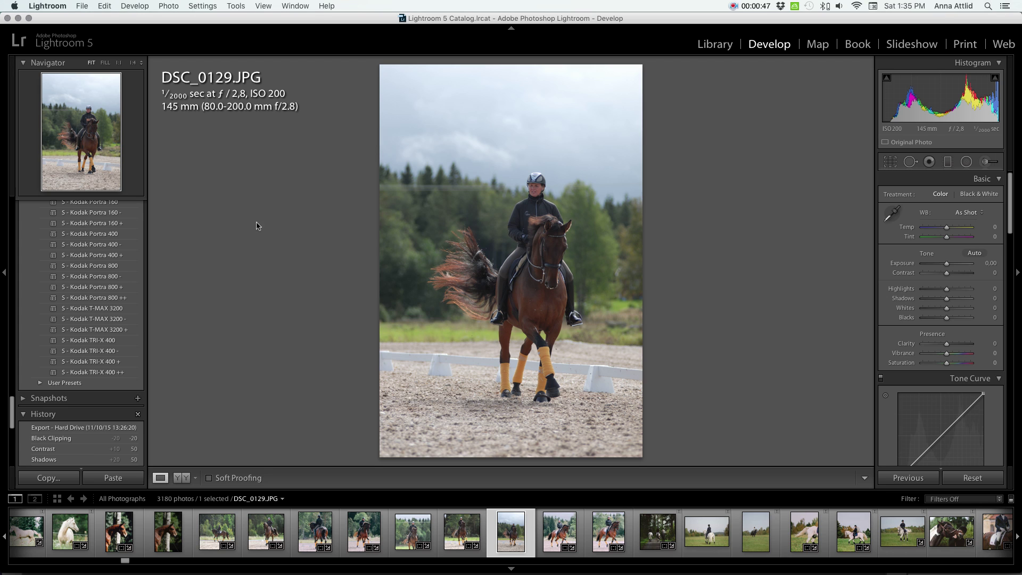
Apply the "L - Kodak Gold 100 +" preset from the VSCO Film 00 - Leica group to the photo.
scroll(111, 333, up, 5)
scroll(111, 332, up, 10)
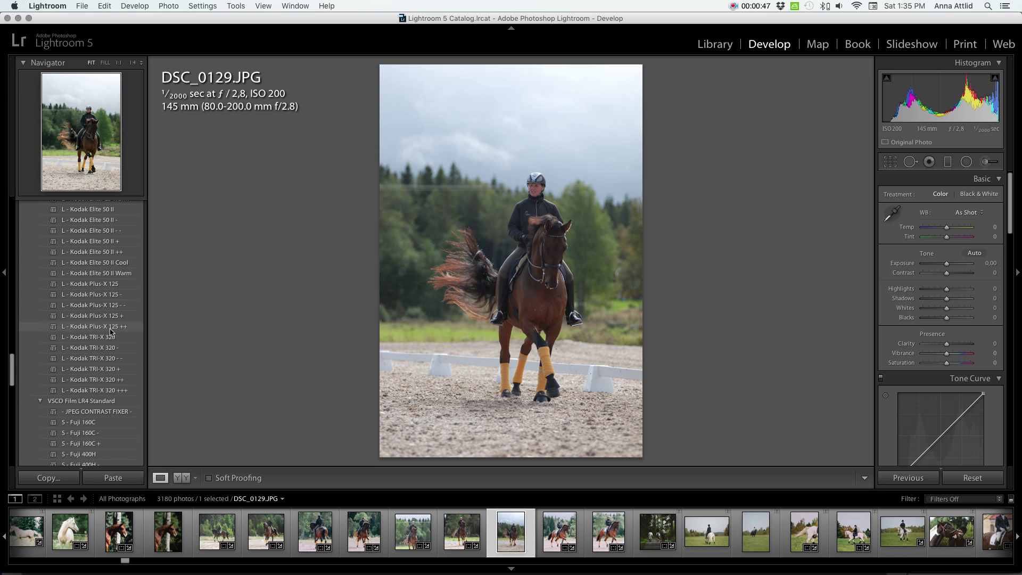
scroll(111, 332, up, 10)
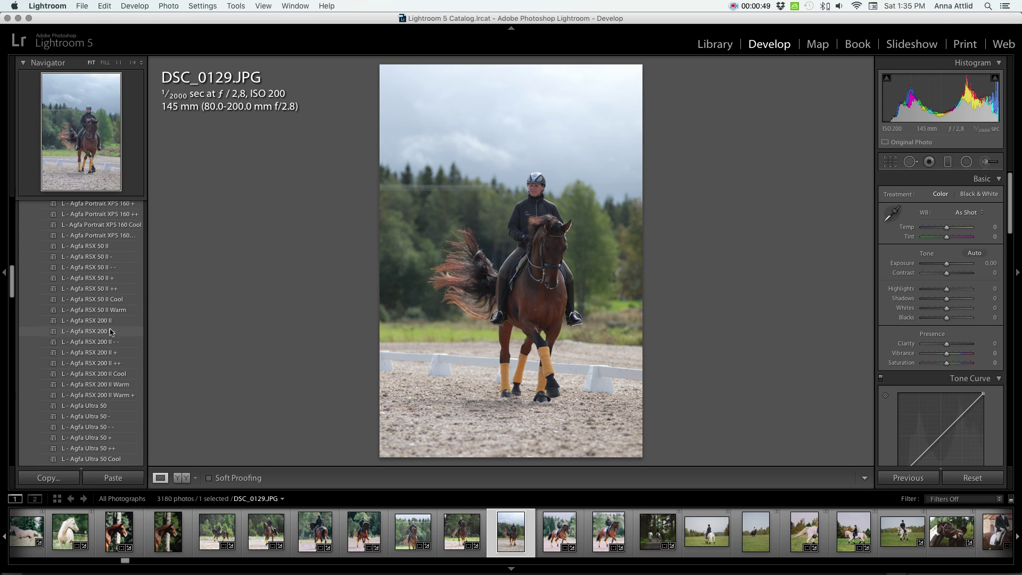
scroll(111, 332, up, 5)
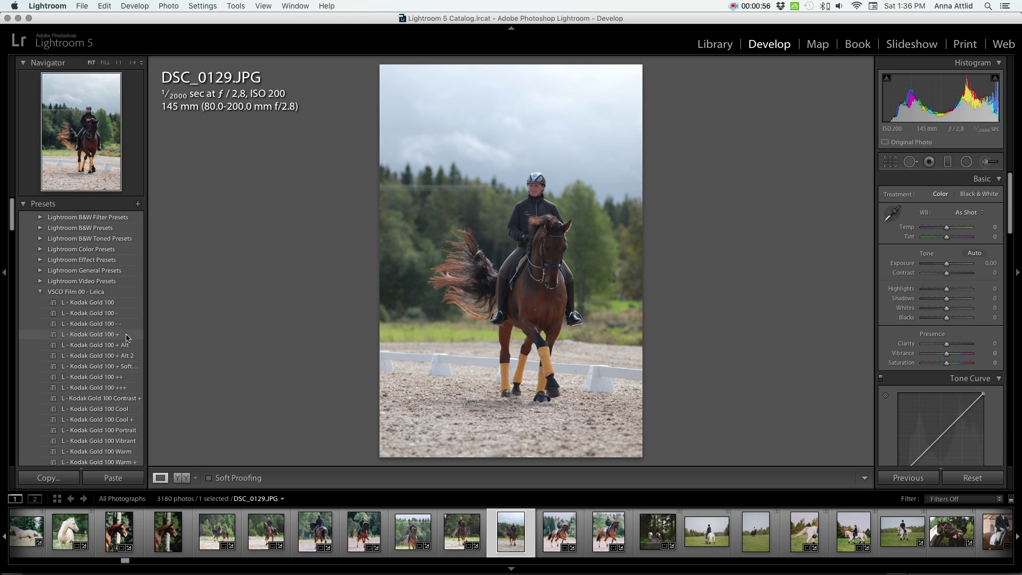
click(126, 337)
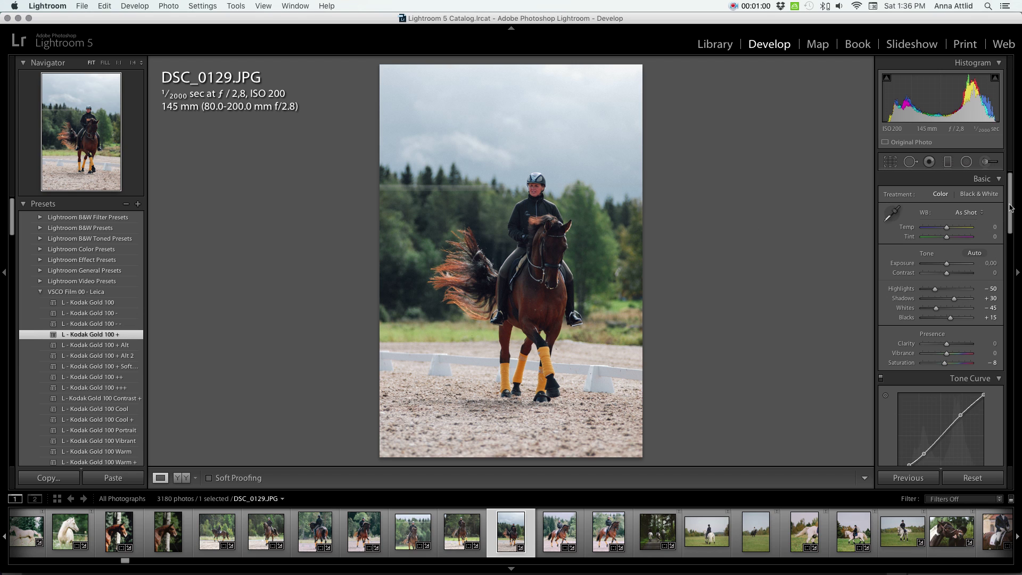
Reduce the grain amount that the preset adds to the photo.
scroll(1010, 208, down, 10)
scroll(1010, 208, down, 10)
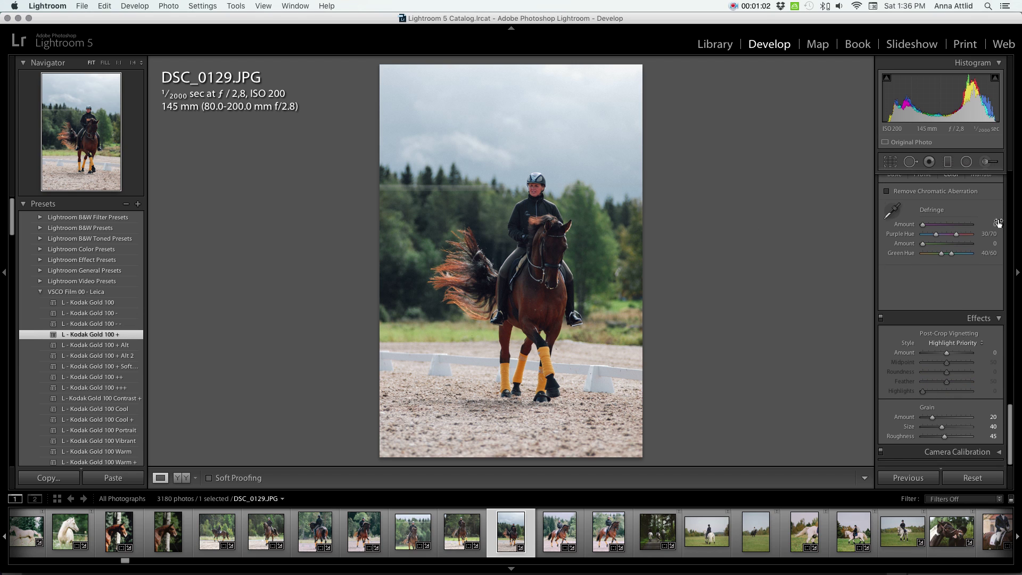
double_click(933, 421)
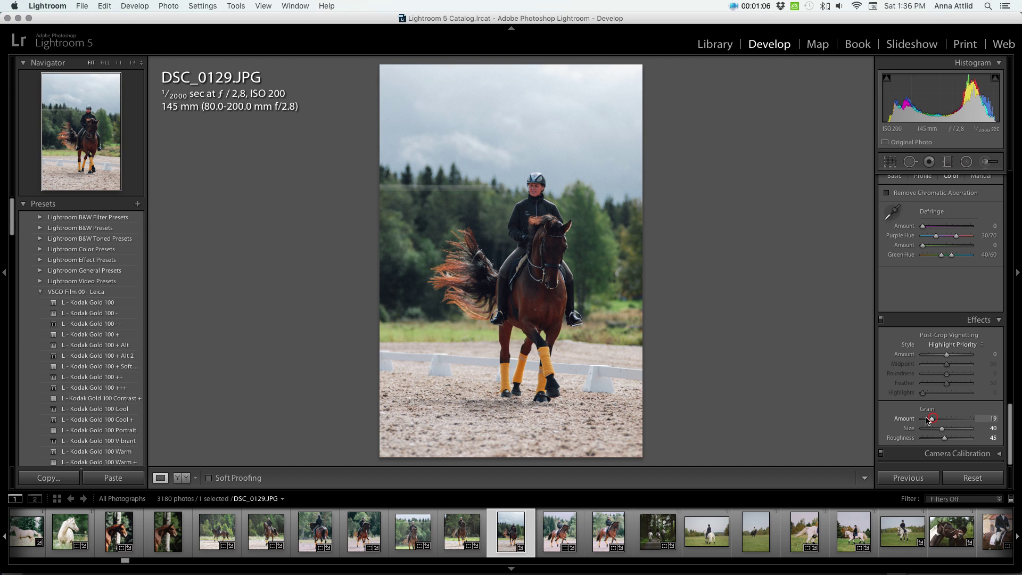
Turn on Remove Chromatic Aberration and set the purple defringe amount to 17, checking the horse and stirrups at close range.
scroll(941, 423, up, 6)
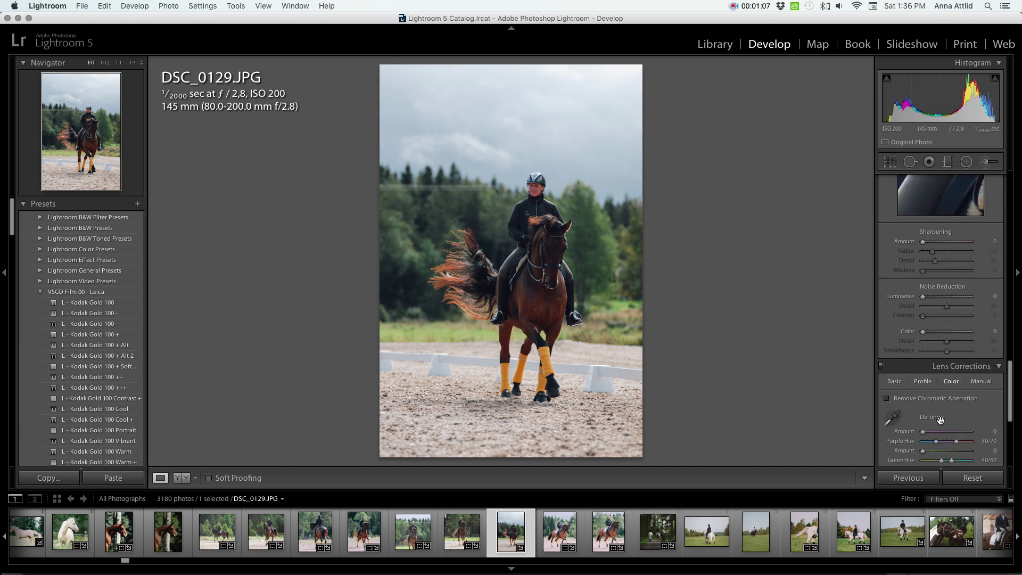
scroll(942, 423, down, 3)
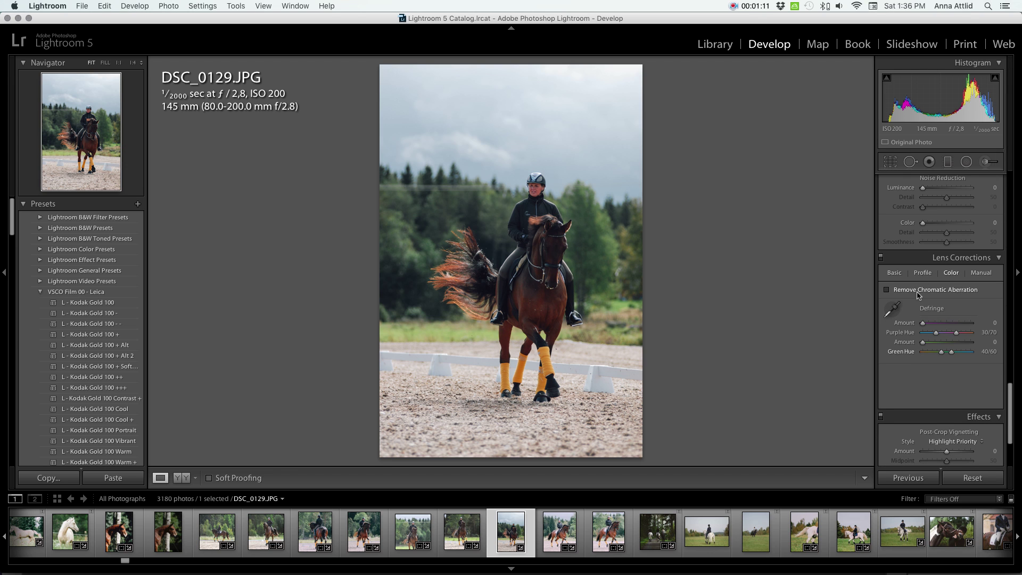
click(505, 317)
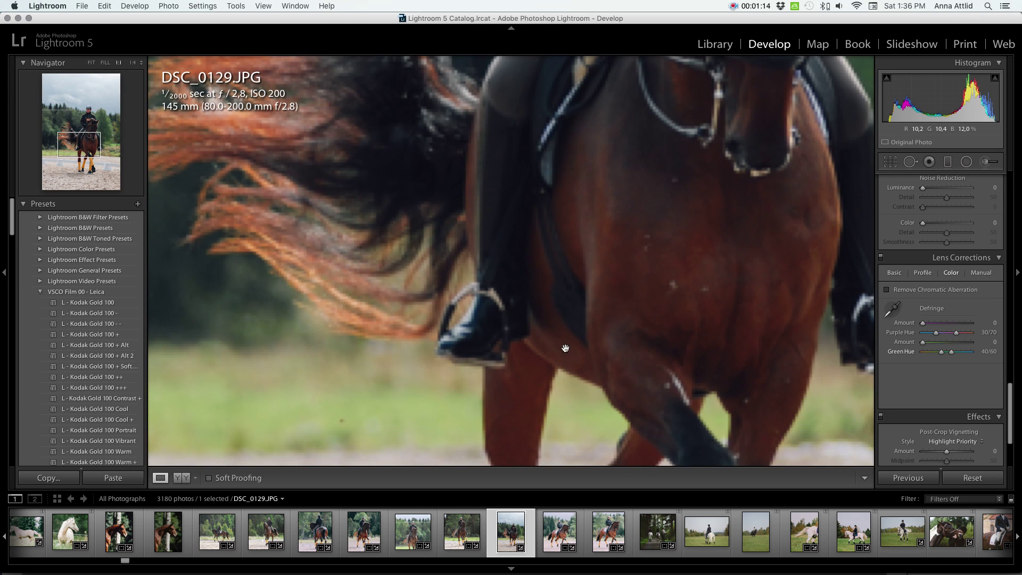
drag(687, 241, 524, 313)
drag(531, 134, 605, 218)
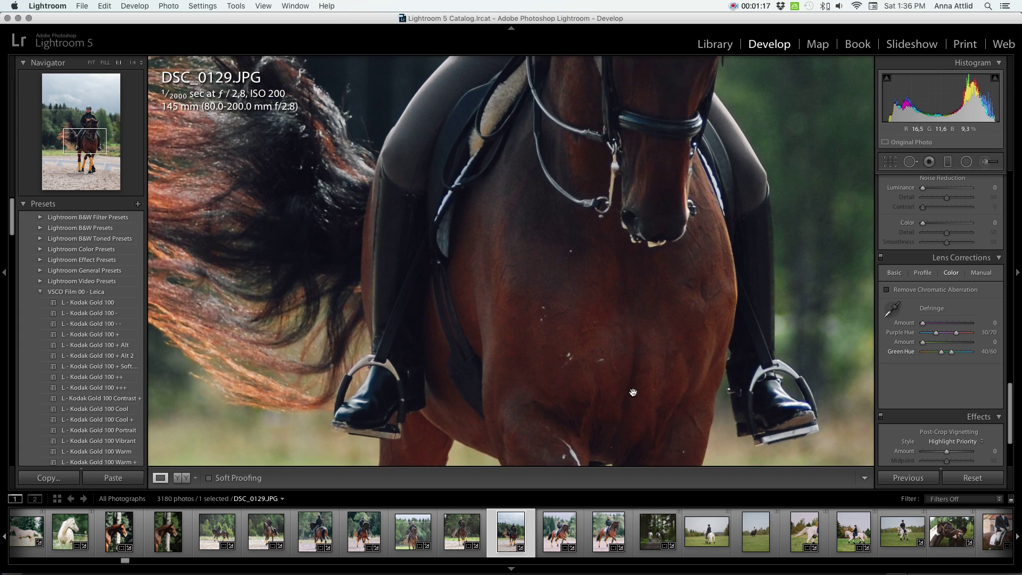
drag(633, 392, 440, 228)
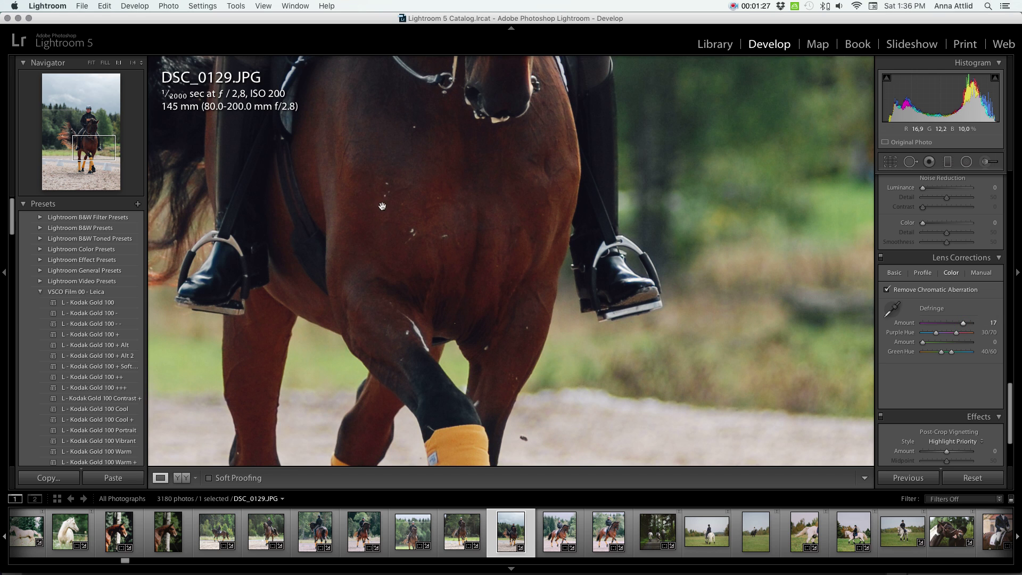
drag(428, 74, 511, 202)
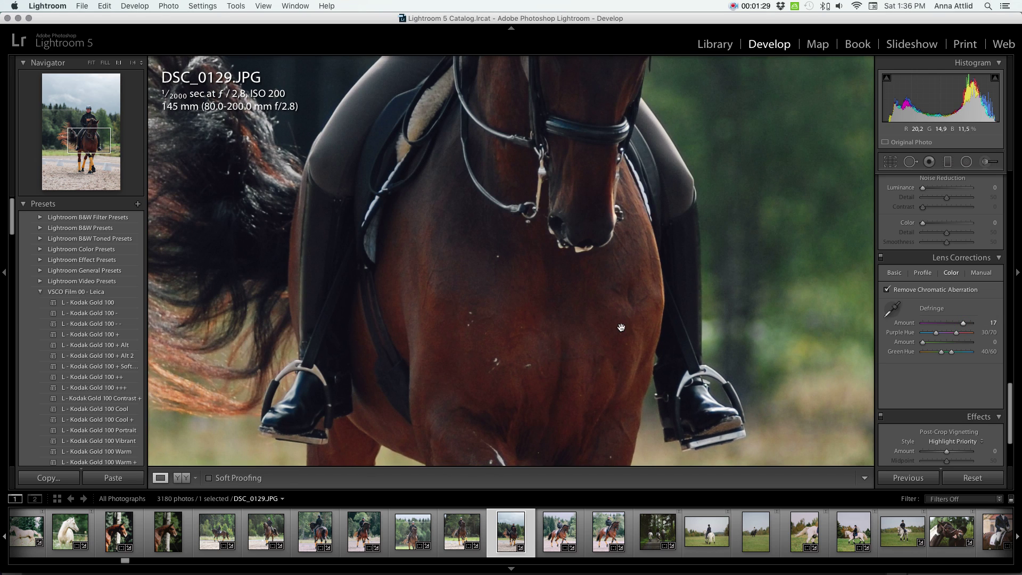
click(852, 300)
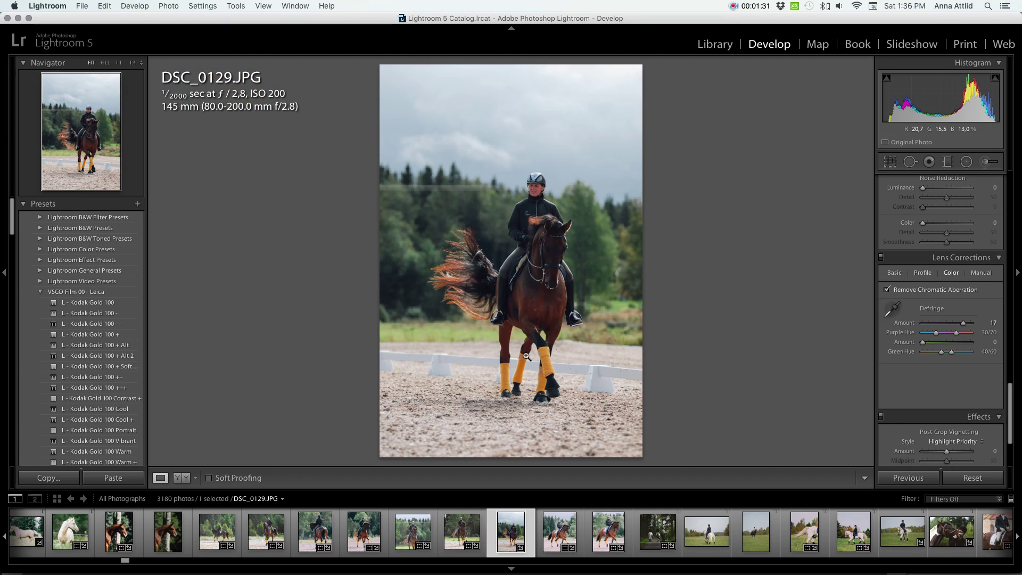
Set the photo's Exposure to +0.40 and its Highlights to -100.
scroll(978, 363, up, 15)
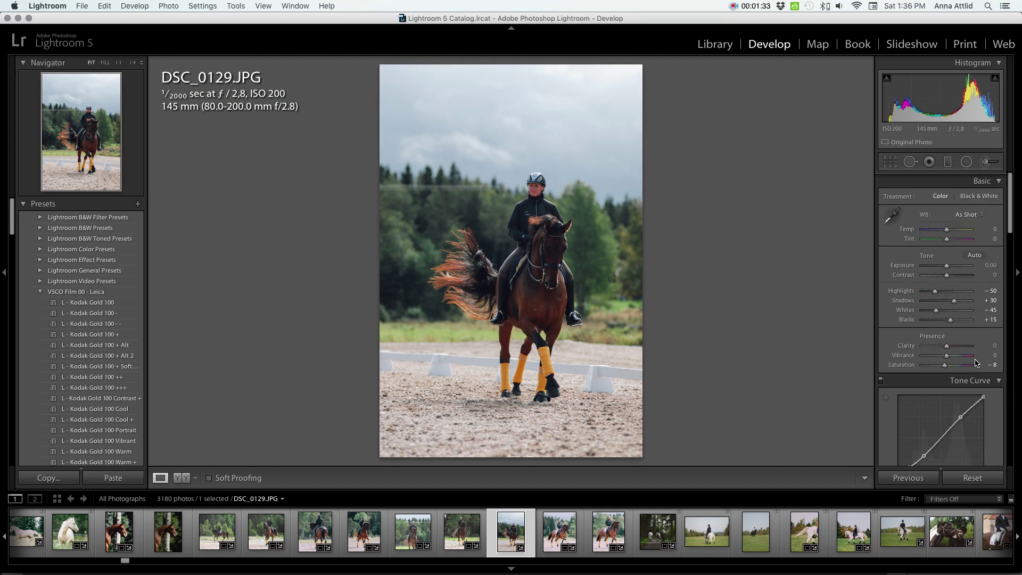
click(992, 263)
text(0,2)
key(Return)
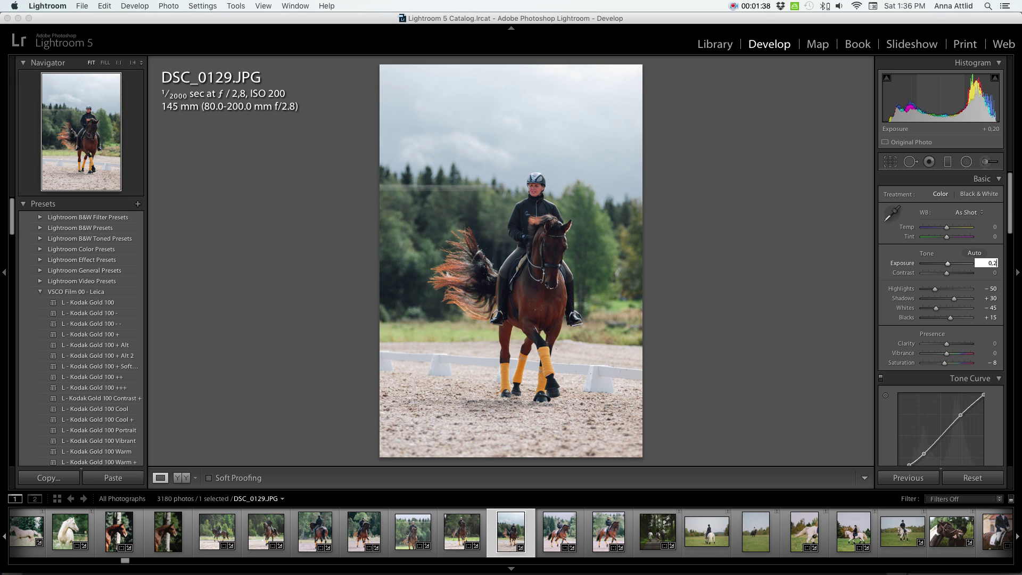
text(0,4)
key(Return)
key(Tab)
key(Tab)
text(-100)
key(Return)
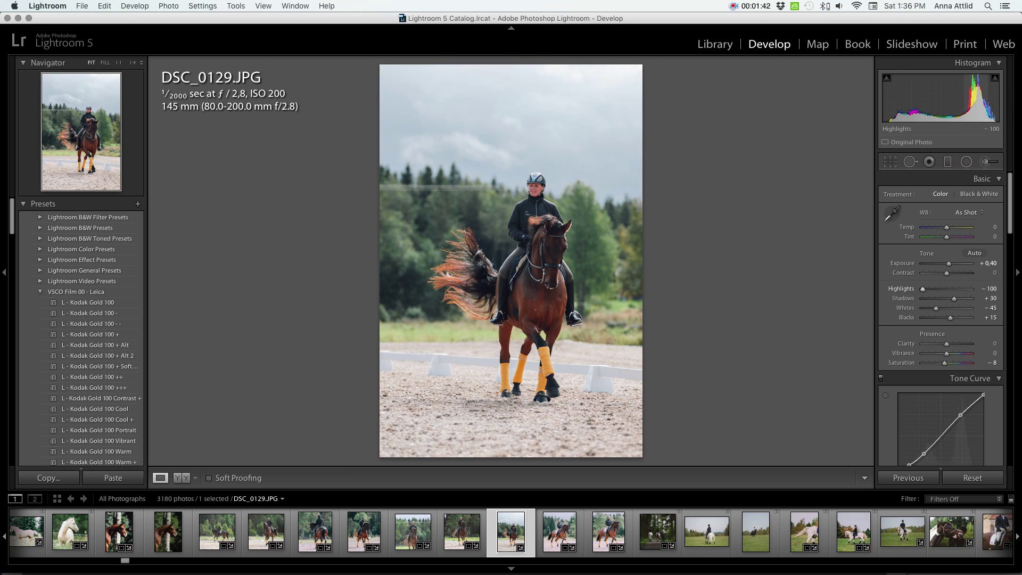
Set the photo's Contrast to +20 and its Shadows to +45.
click(991, 272)
text(20)
key(Return)
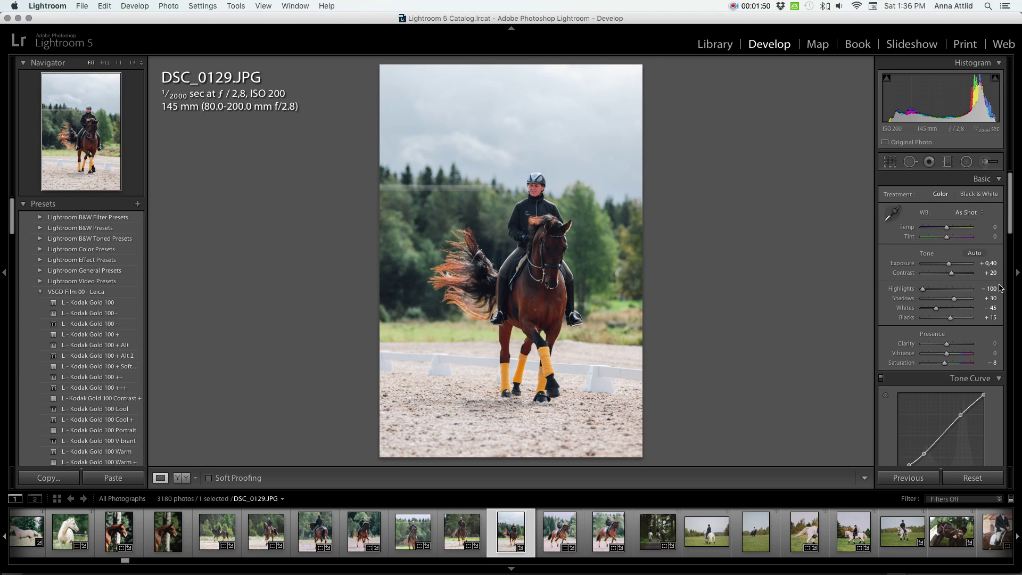
click(986, 297)
text(45)
key(Return)
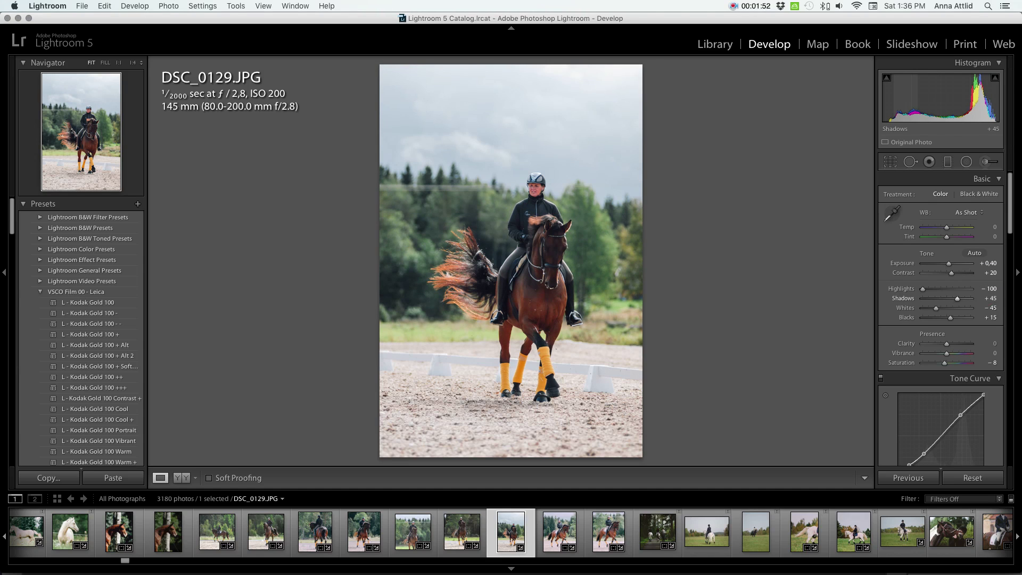
Set the photo's Vibrance to -5.
click(992, 353)
text(-5)
key(Return)
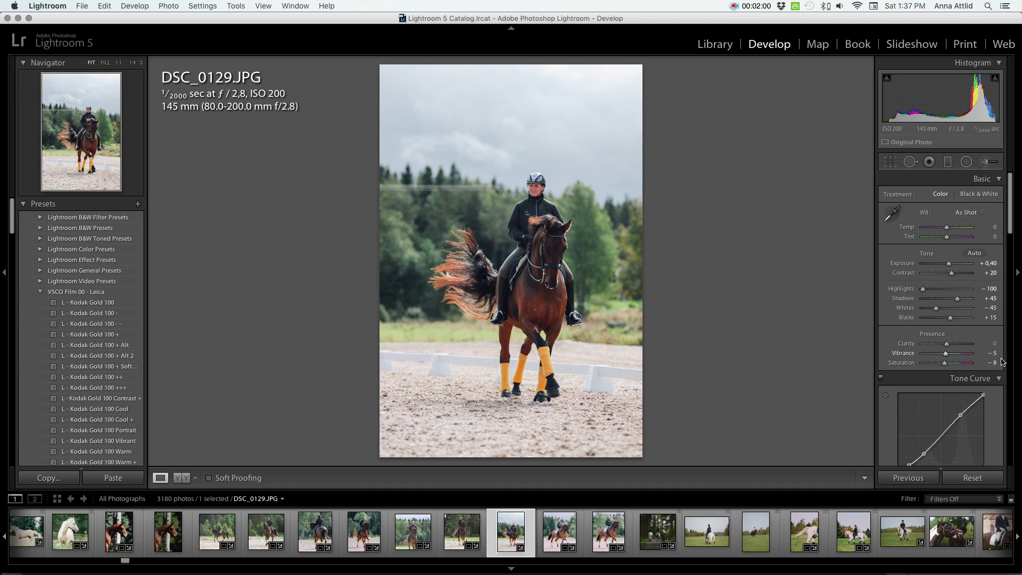
Set the Blacks to +20, compare the photo before and after side by side, and return to the single view.
click(991, 317)
text(20)
key(Return)
key(y)
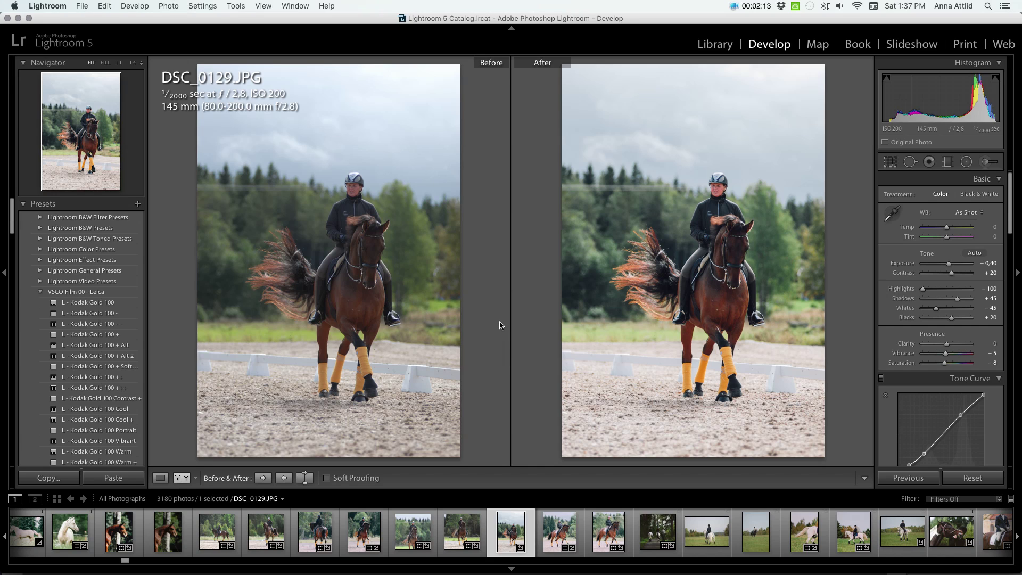
key(y)
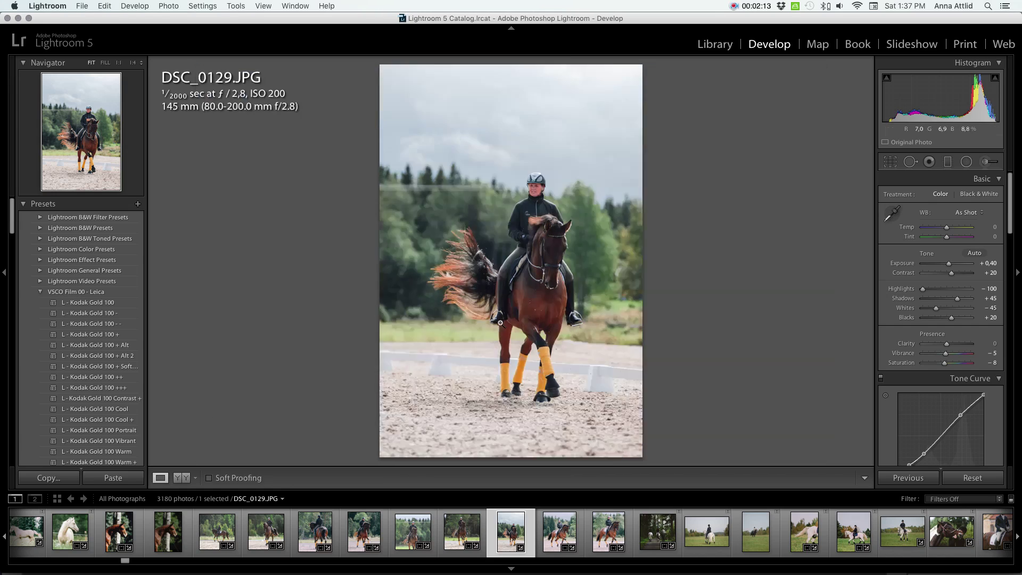
Review the preset's tone curve, per-colour, split toning, detail and lens correction settings.
scroll(926, 307, down, 1)
scroll(926, 307, down, 2)
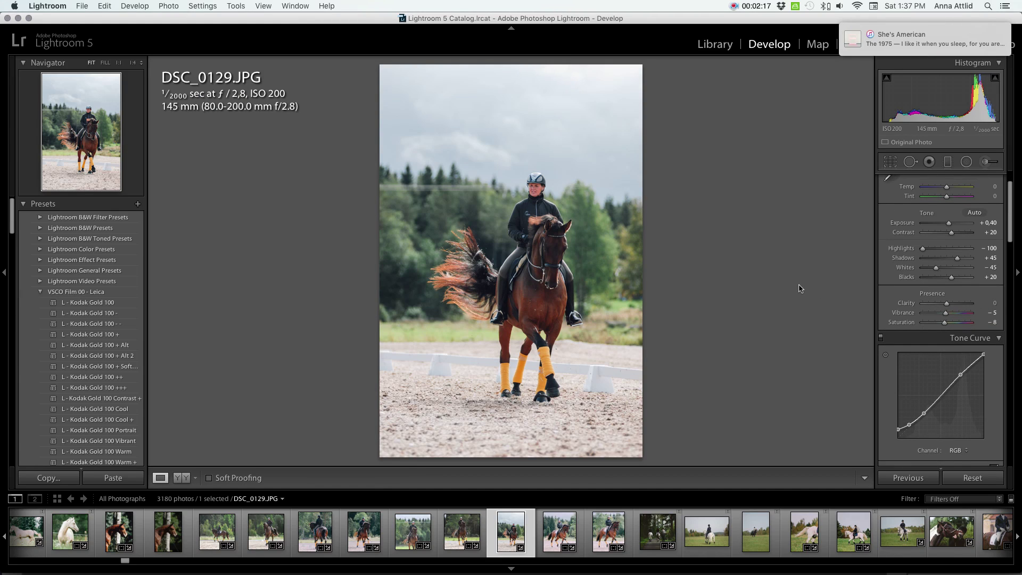
scroll(944, 314, down, 8)
scroll(945, 314, down, 15)
scroll(945, 315, down, 4)
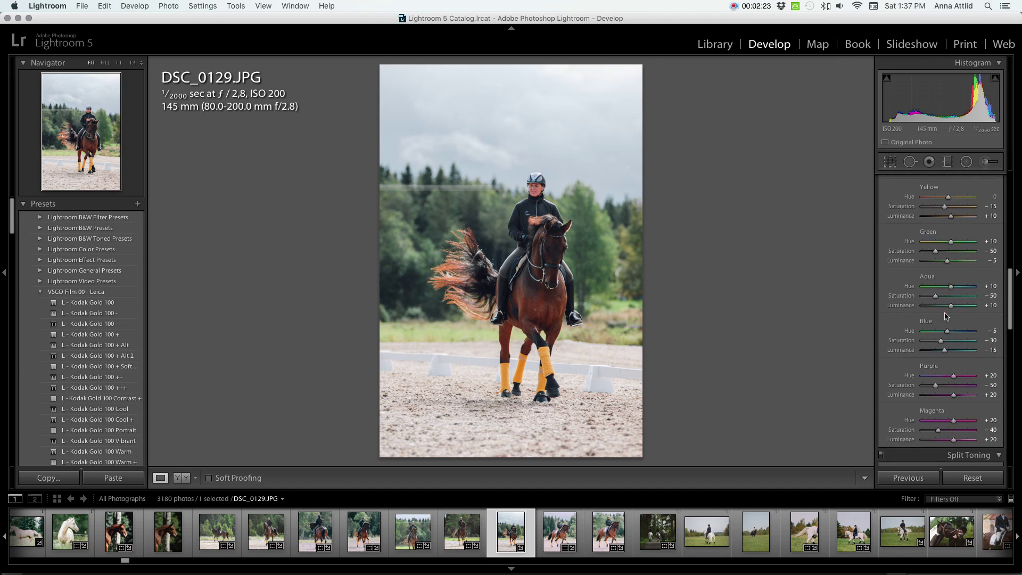
scroll(945, 317, down, 20)
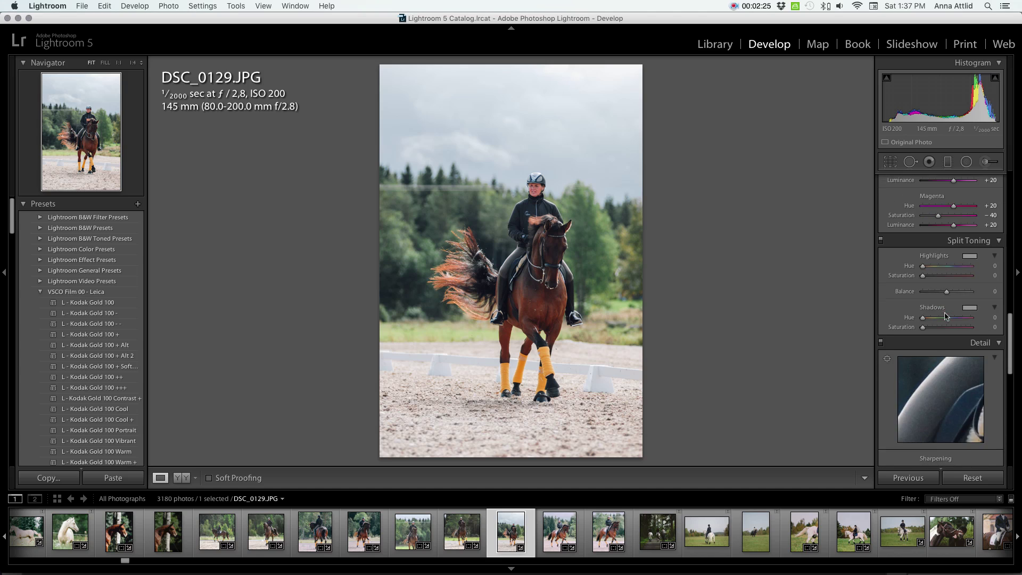
scroll(945, 314, down, 12)
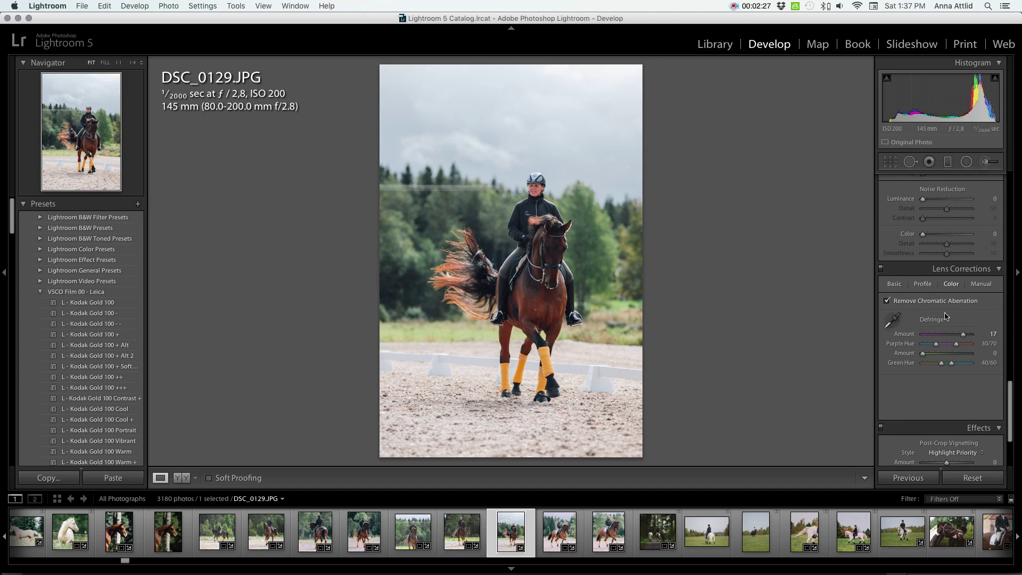
scroll(945, 315, up, 20)
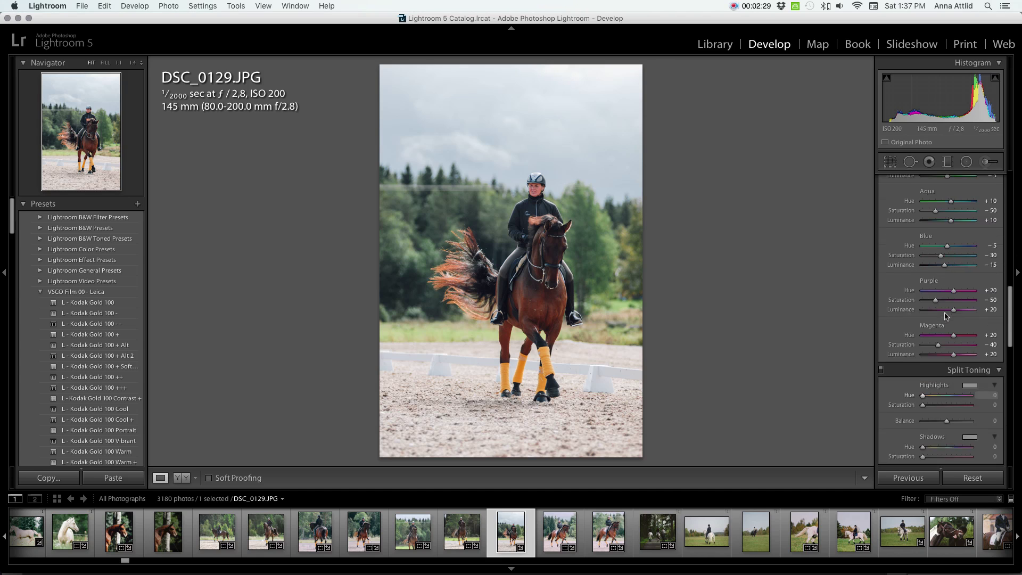
scroll(945, 316, up, 11)
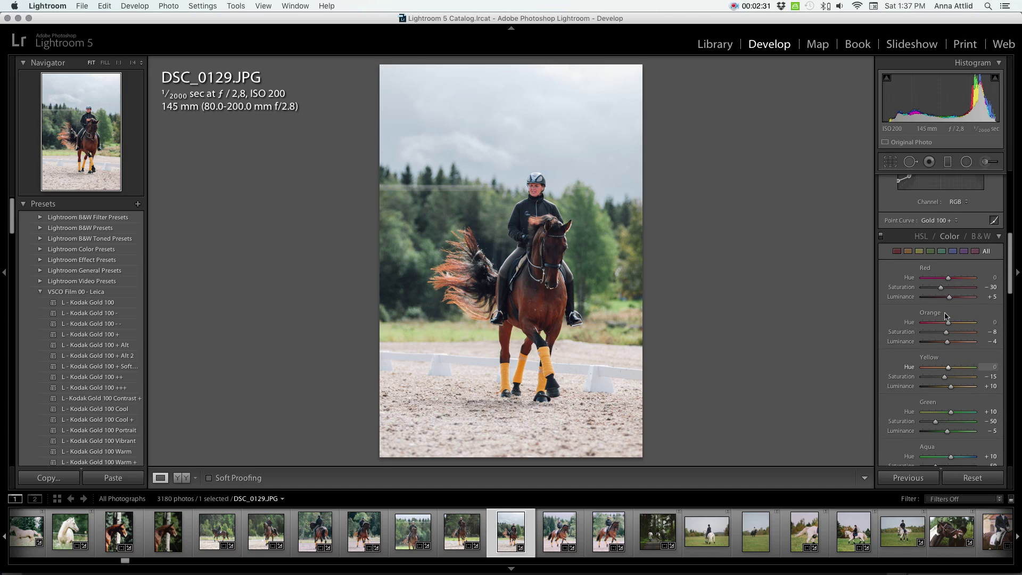
Set the reds to hue +6, saturation -44 and luminance +19, and undo a trial orange saturation of -24.
scroll(957, 276, down, 3)
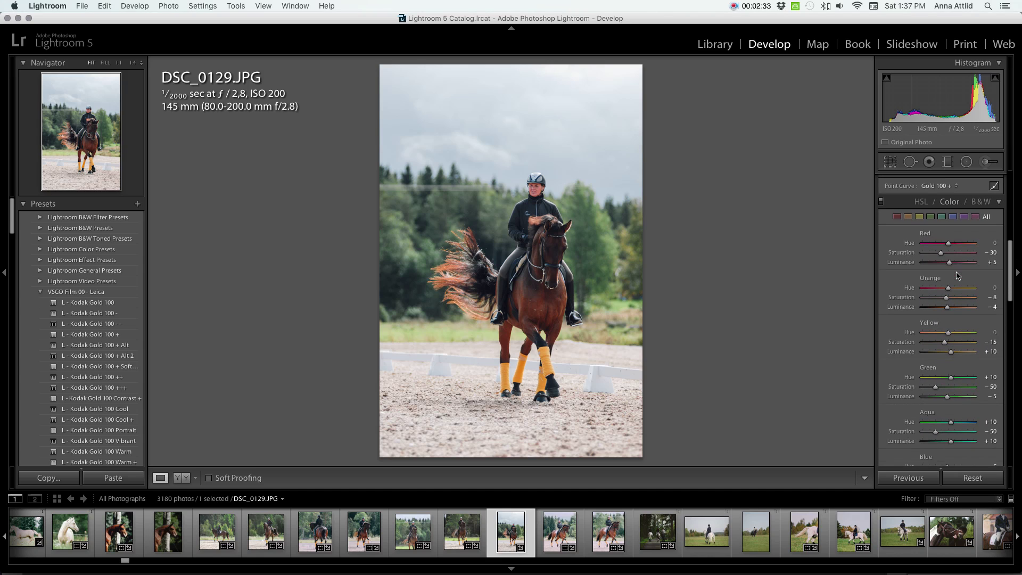
scroll(957, 275, down, 1)
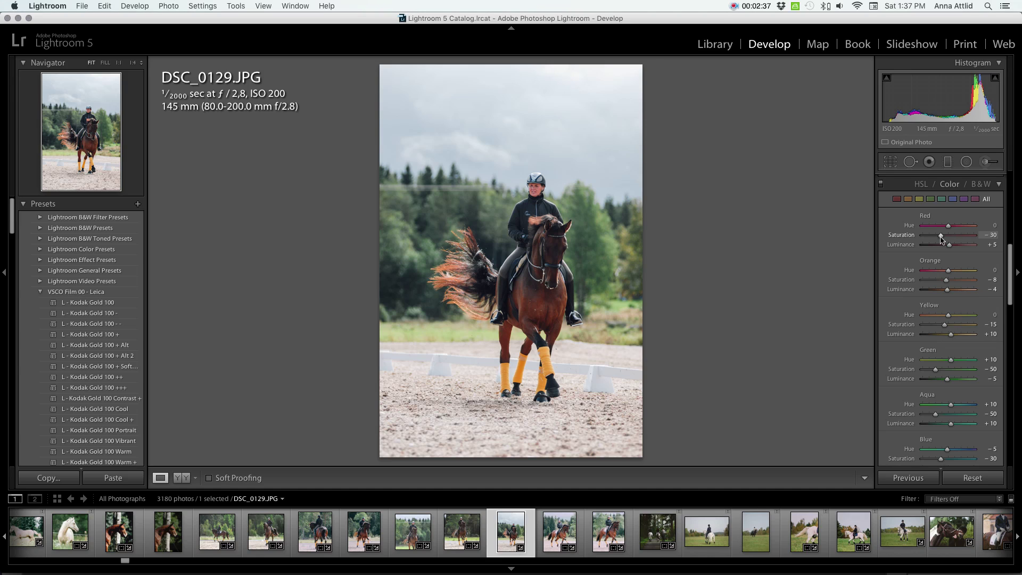
drag(905, 235, 942, 283)
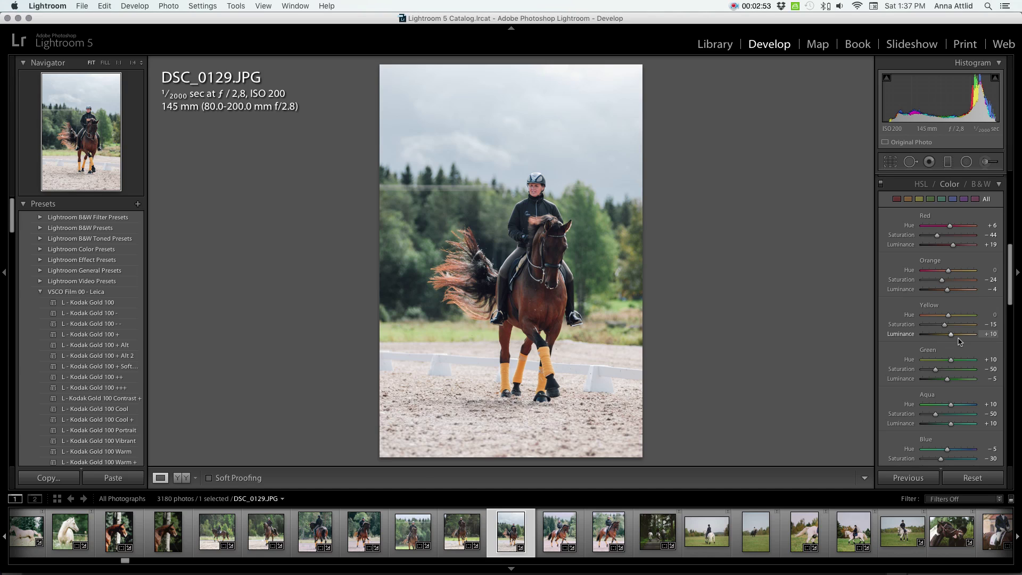
key(super+z)
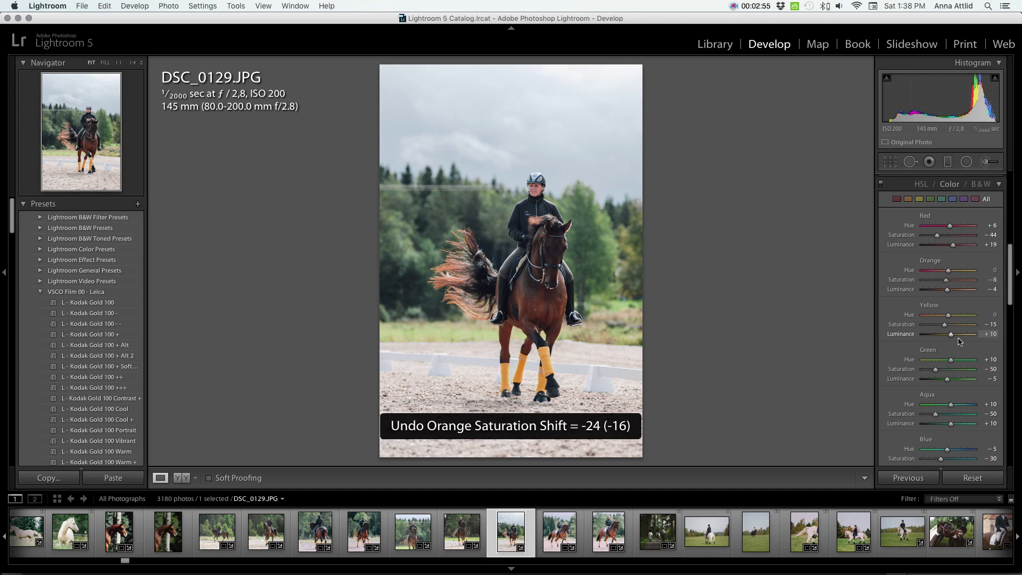
Set the oranges to saturation -12 and luminance +12.
click(993, 280)
text(-12)
key(Return)
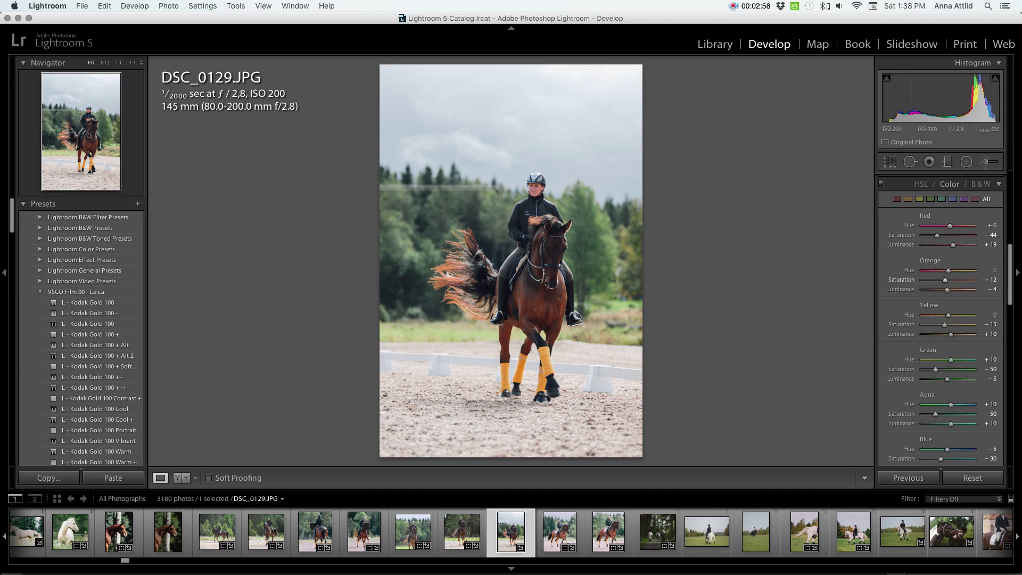
click(991, 289)
text(+4)
key(Return)
mouse_move(950, 293)
mouse_down()
mouse_move(965, 293)
mouse_move(917, 287)
mouse_move(954, 294)
mouse_up()
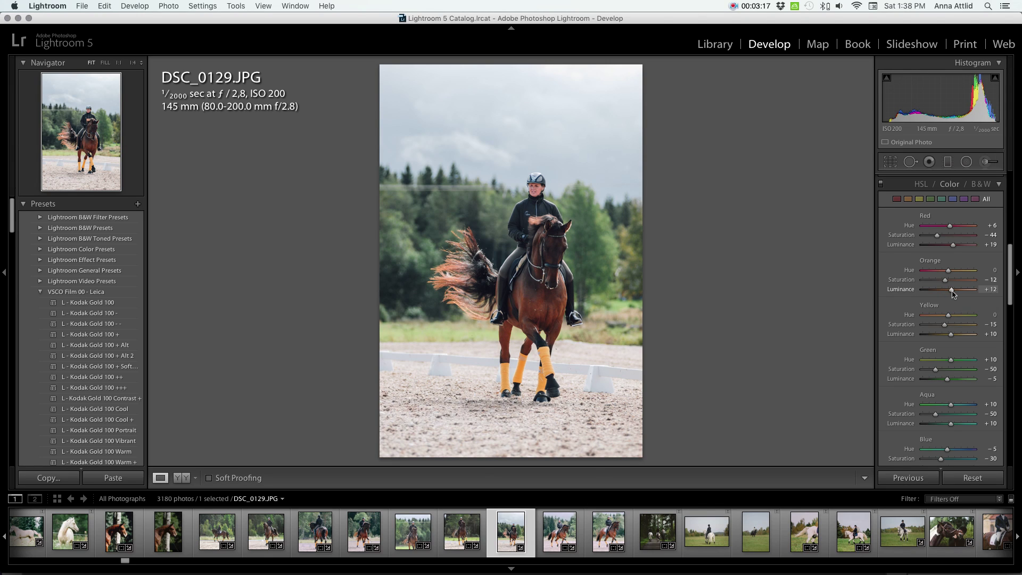
Set the greens to hue +16, saturation -24 and luminance +9.
scroll(964, 322, down, 3)
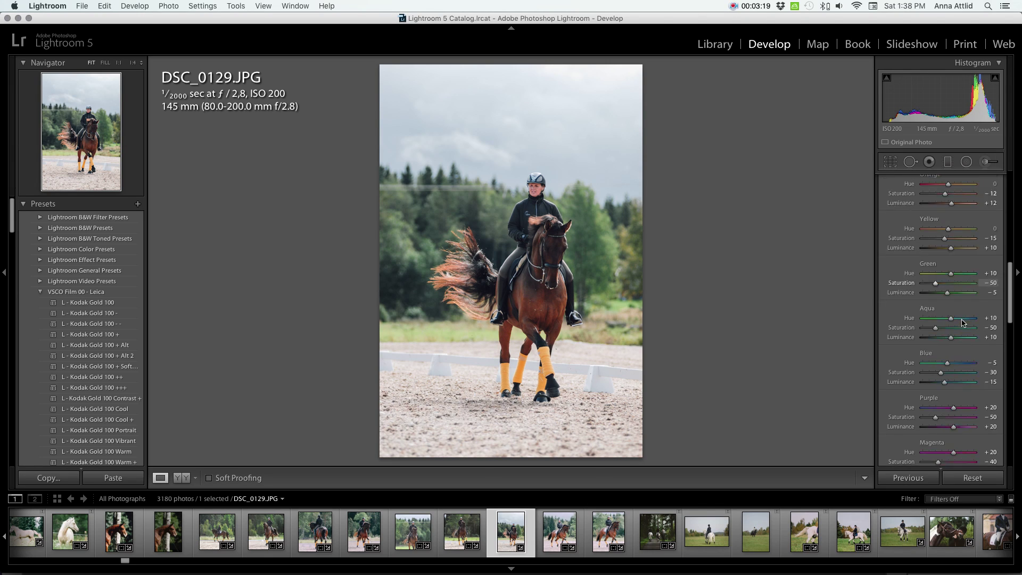
scroll(964, 322, up, 1)
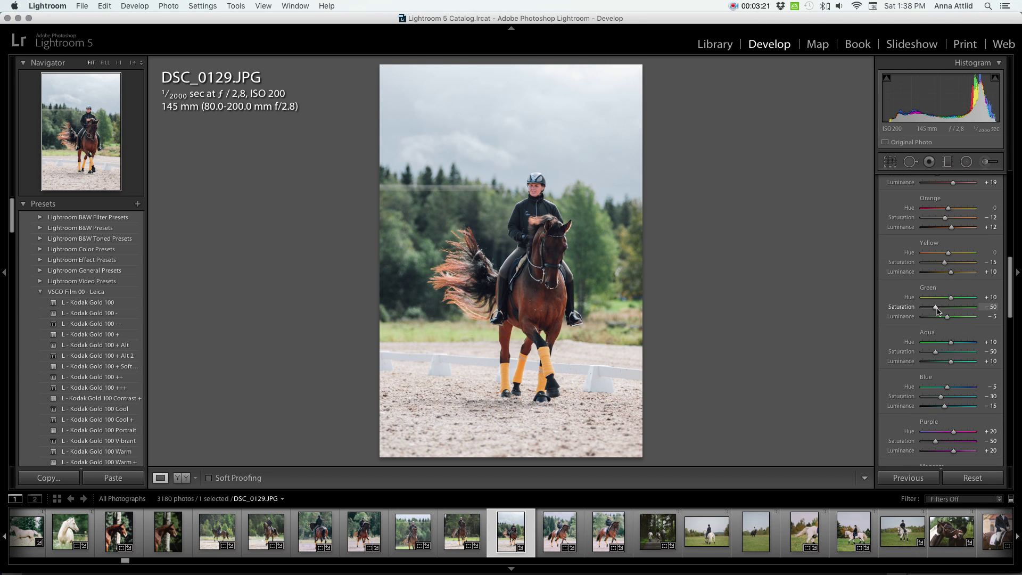
drag(936, 308, 951, 328)
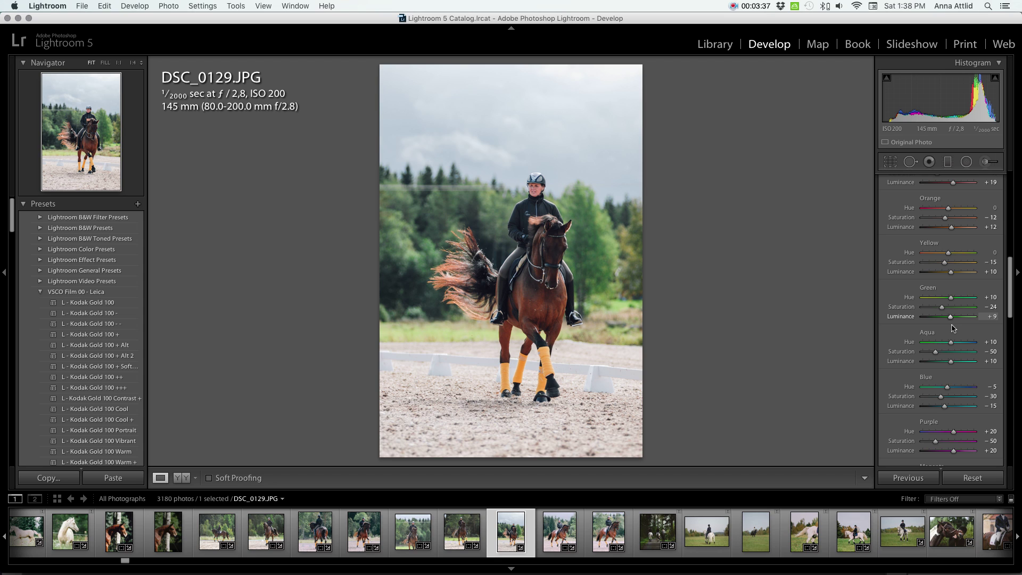
drag(951, 298, 952, 301)
Inspect the horse's chest close up, review the split toning and basic settings, and compare the photo before and after.
scroll(956, 330, down, 10)
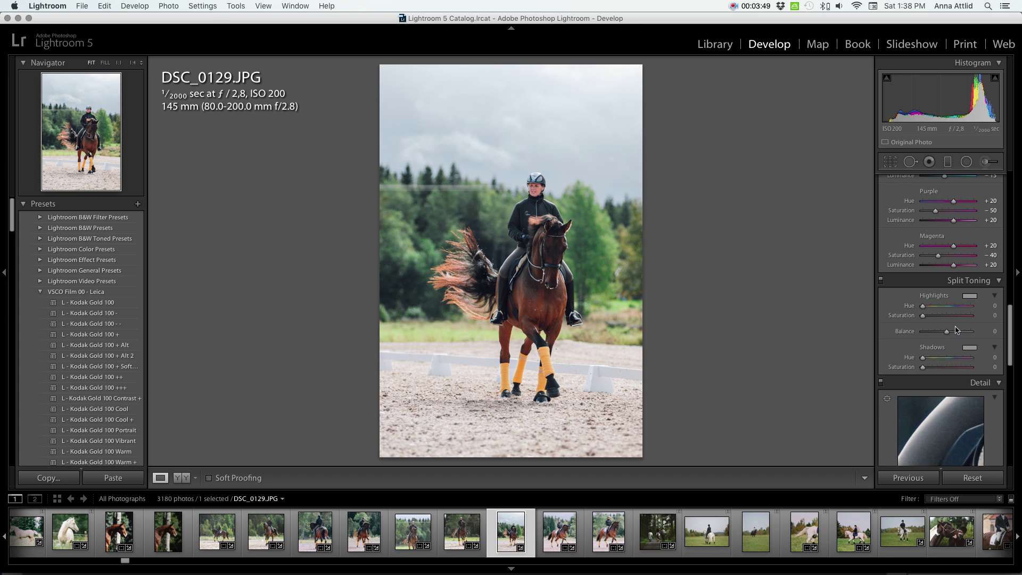
click(530, 290)
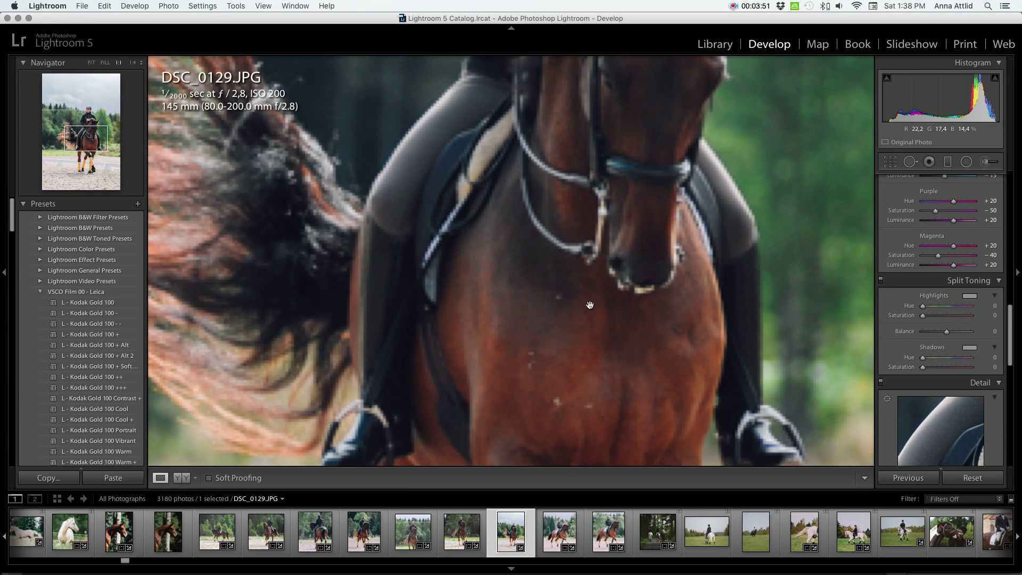
click(548, 260)
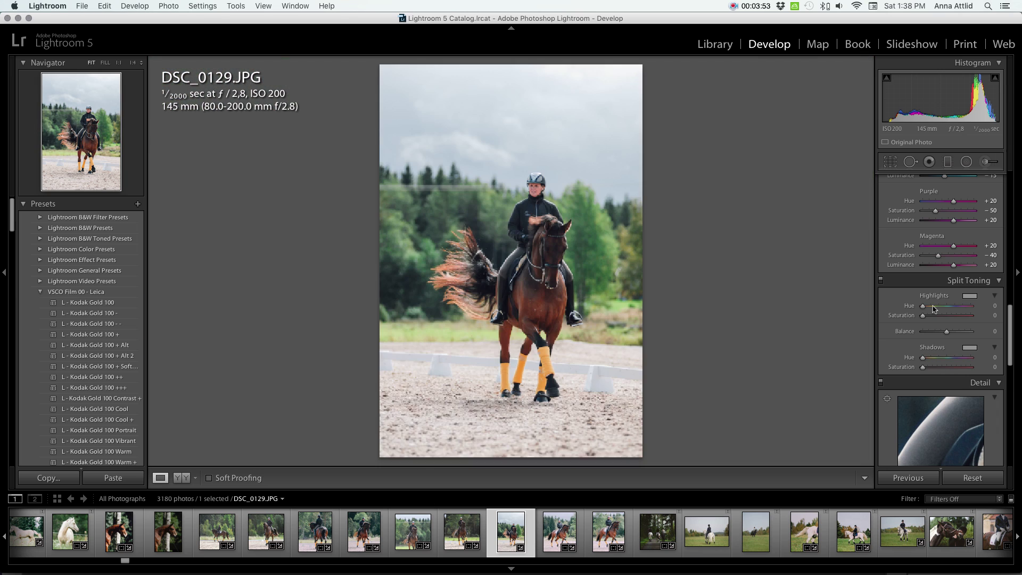
scroll(964, 329, up, 10)
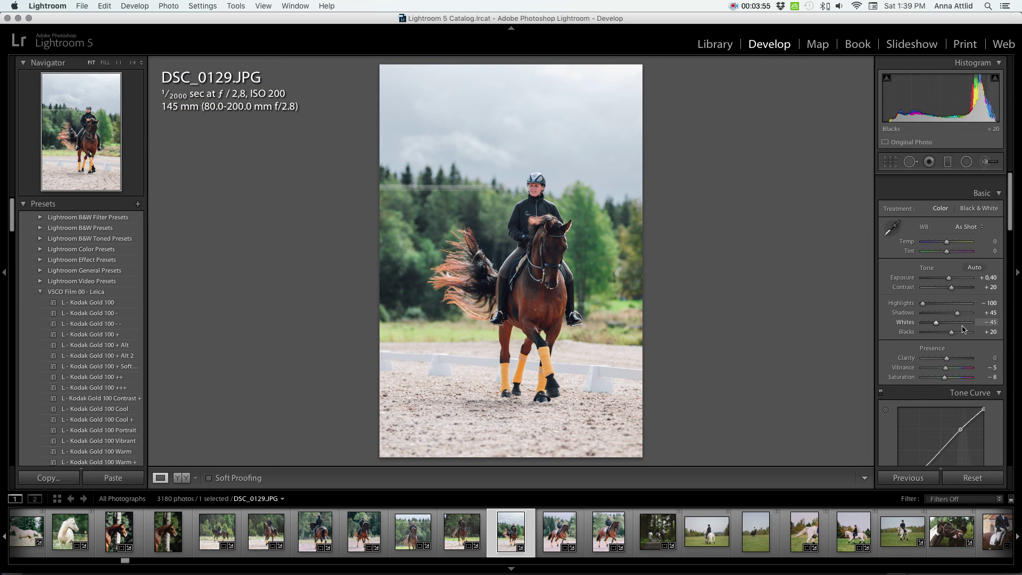
scroll(963, 329, down, 2)
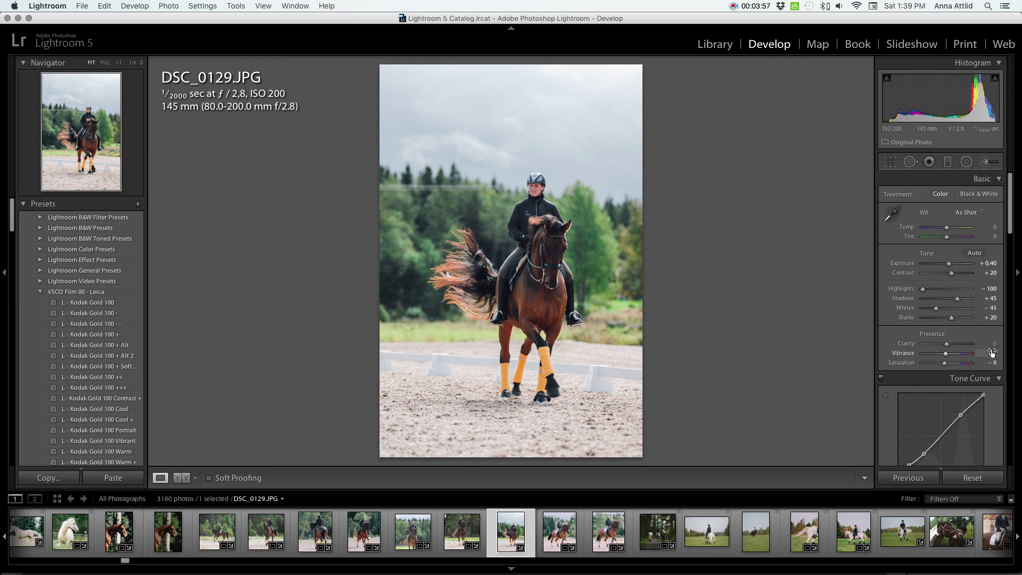
click(992, 352)
key(y)
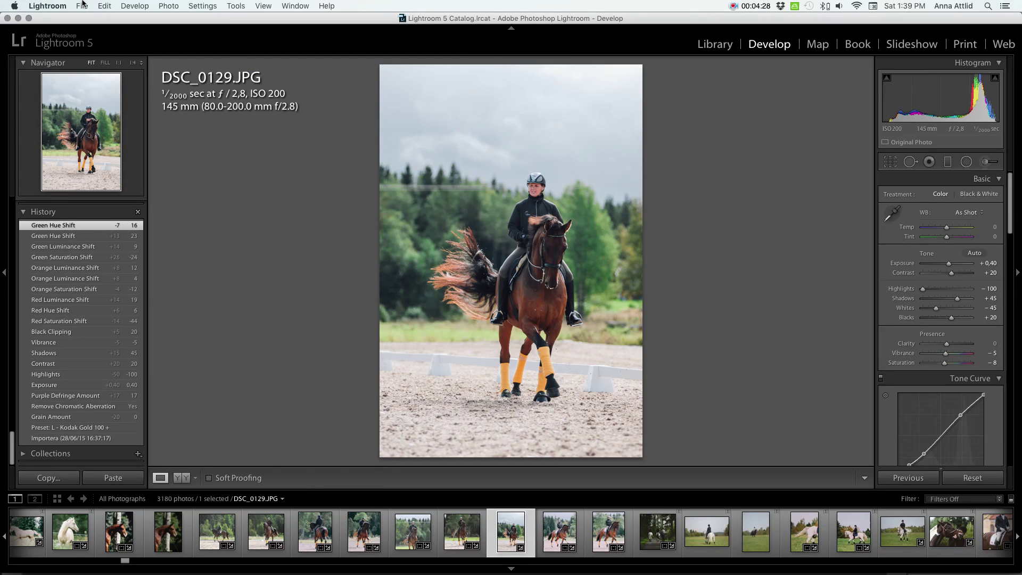
Export the photo to the hard drive as a JPEG with its long edge resized to 1500 pixels.
click(82, 5)
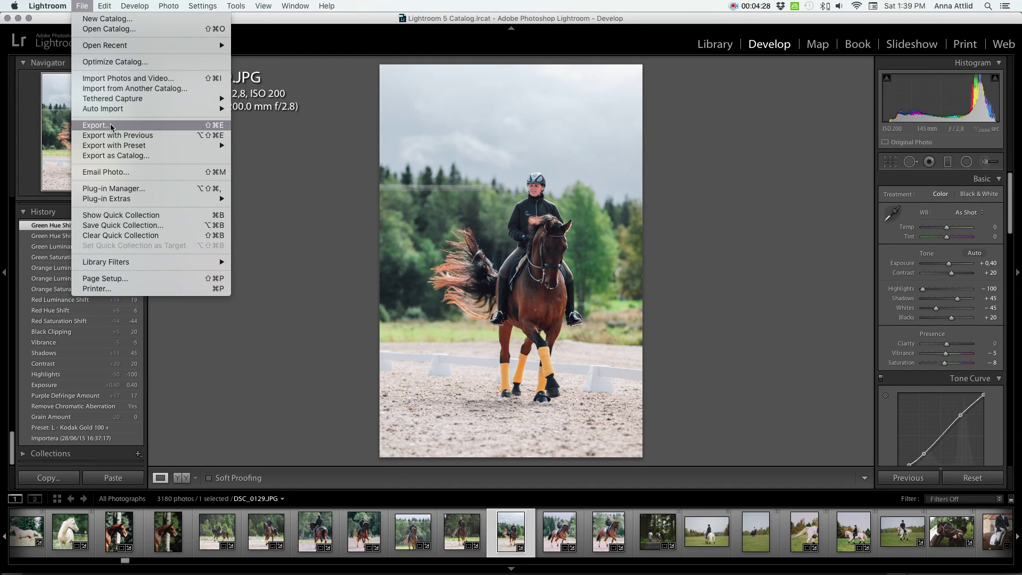
click(111, 127)
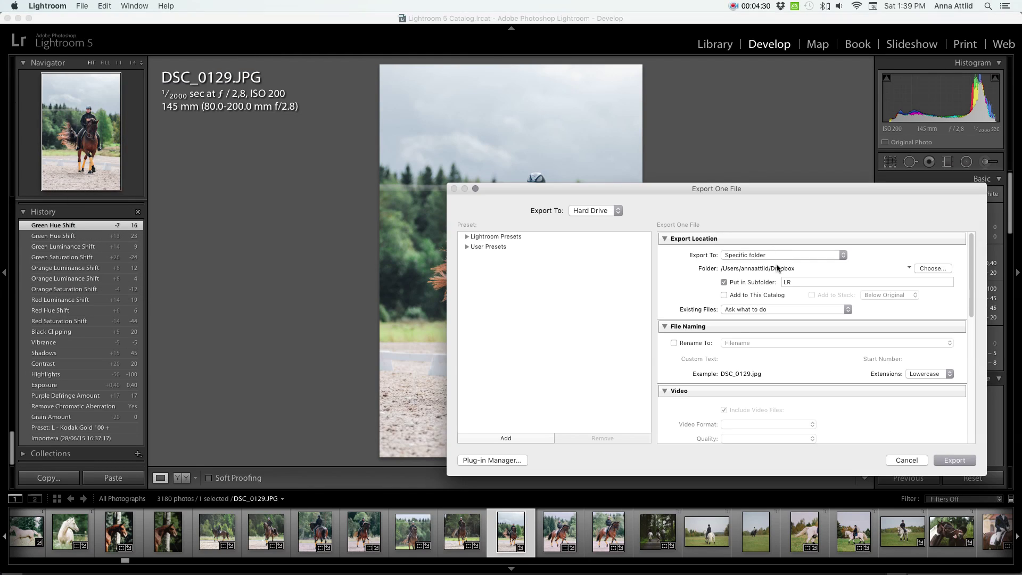
double_click(791, 283)
click(812, 295)
scroll(812, 298, down, 10)
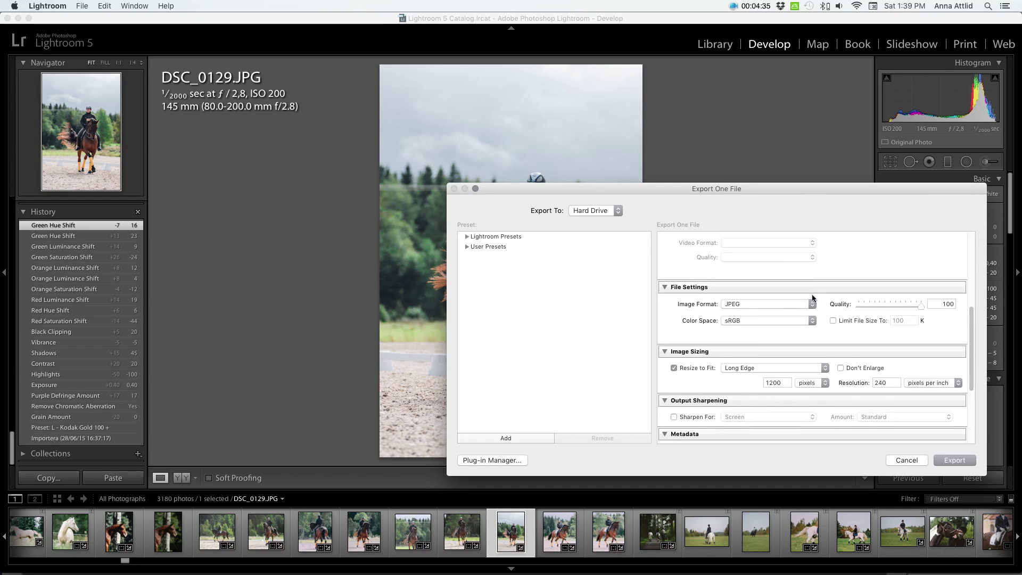
double_click(773, 257)
text(150)
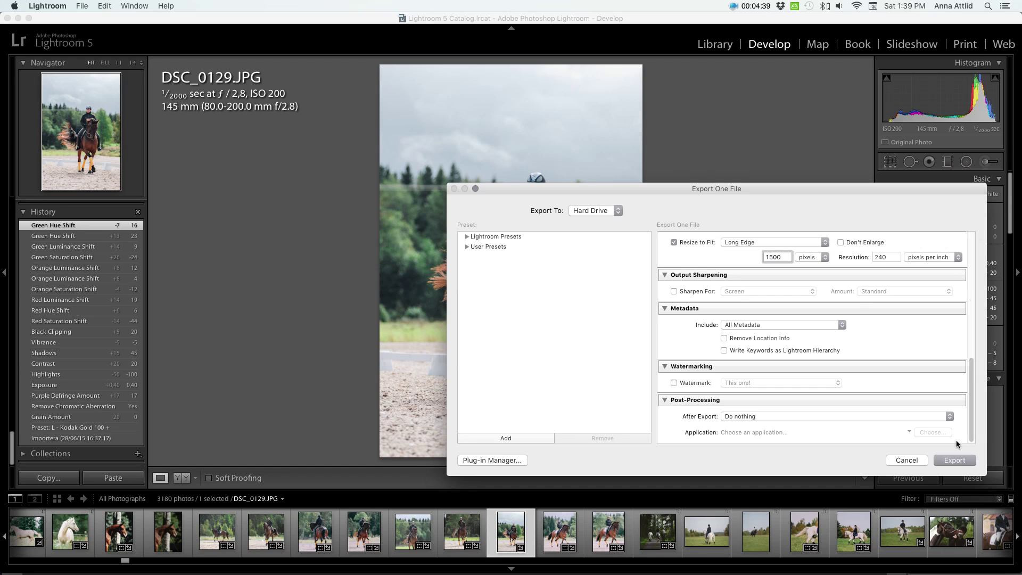
click(955, 460)
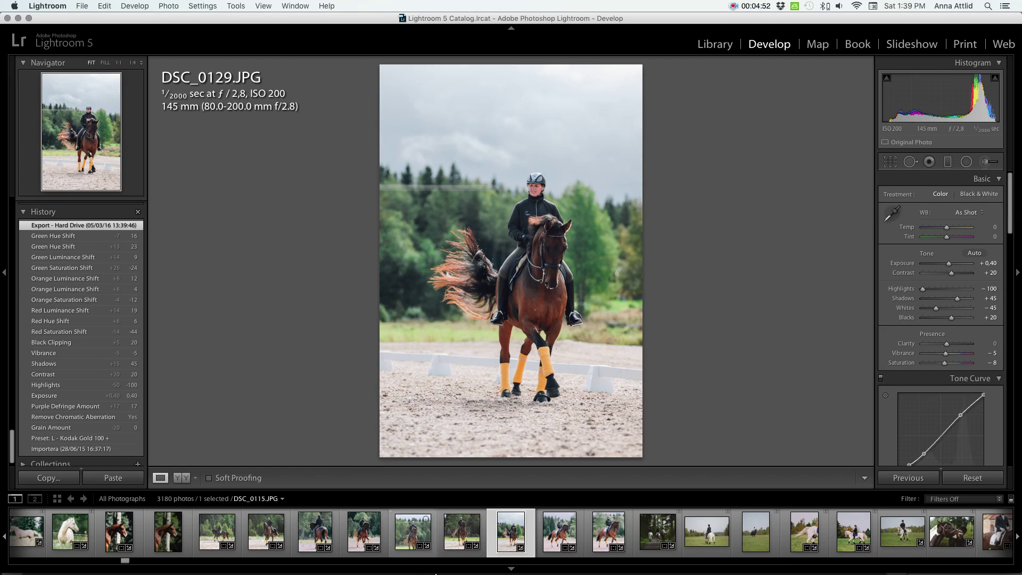
Switch to Photoshop with the exported DSC_0129.jpg and duplicate its Background layer.
mouse_move(435, 573)
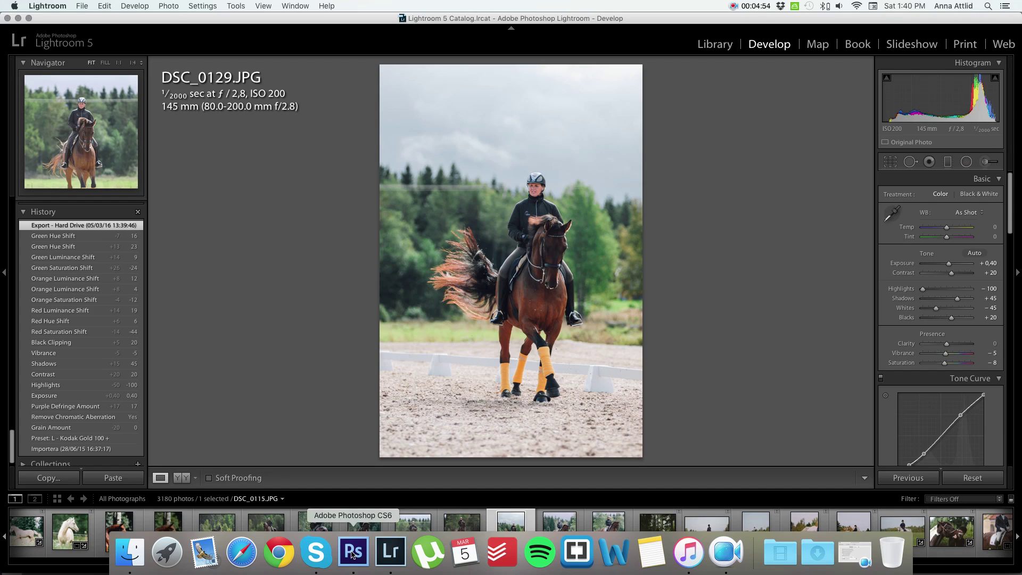
click(351, 552)
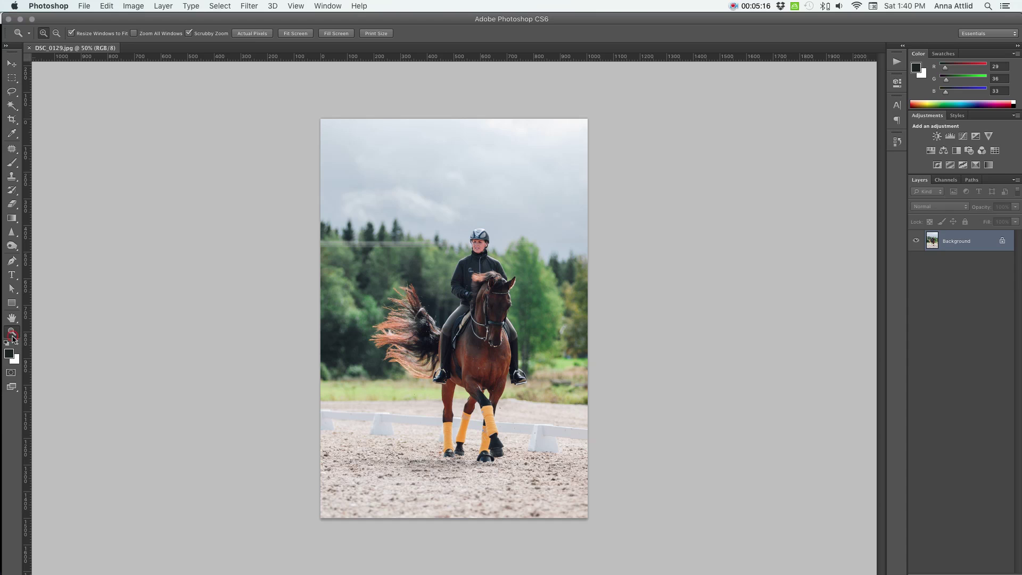
click(342, 248)
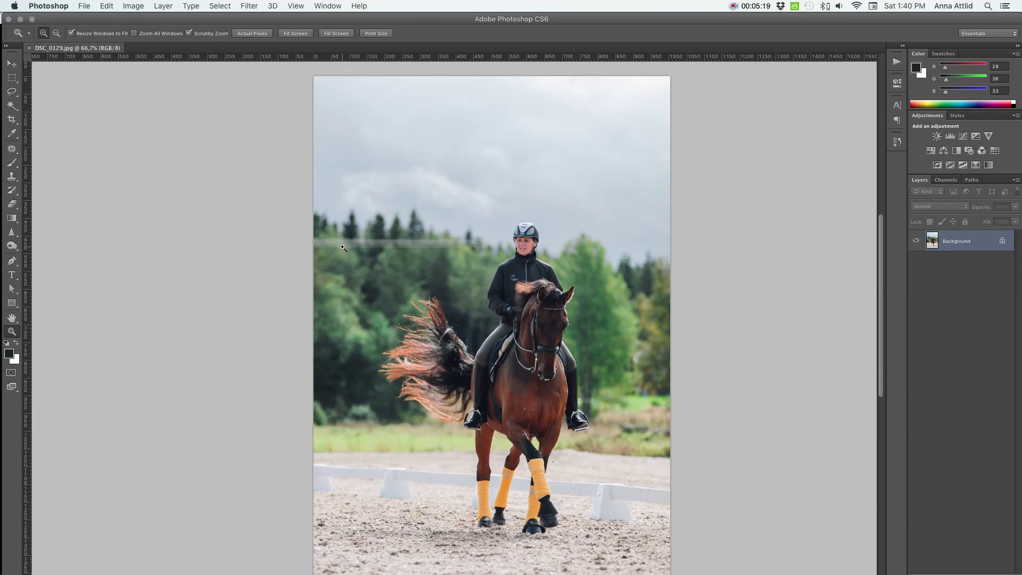
scroll(343, 248, up, 1)
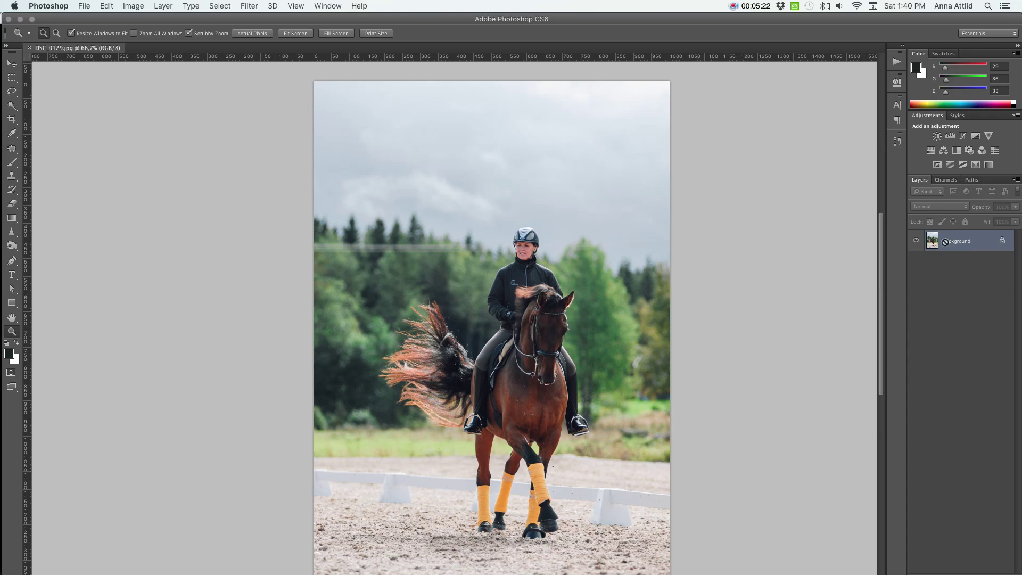
key(super+j)
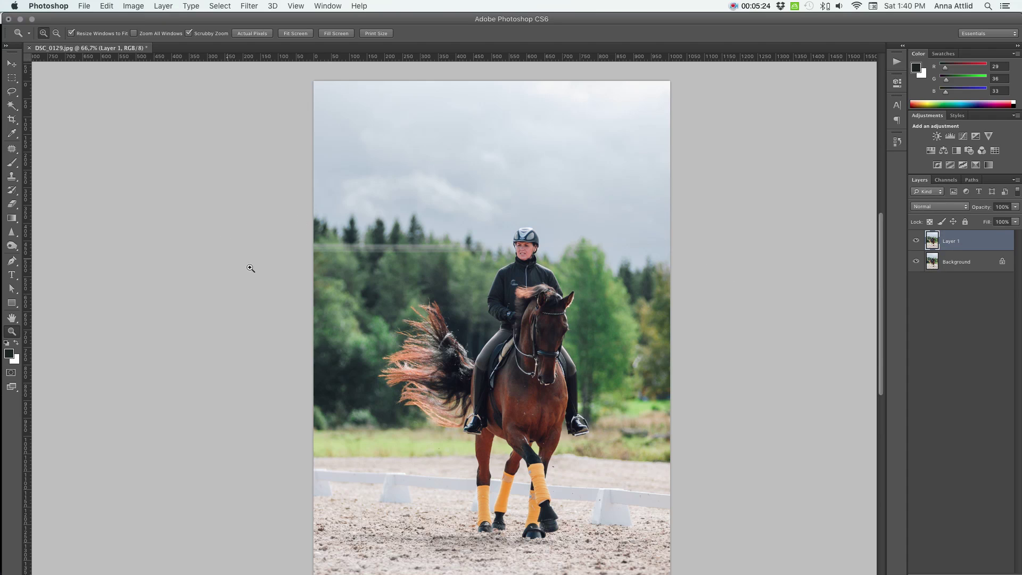
Choose the Patch tool and replace the start of the white line at the photo's left edge with nearby foliage.
click(14, 151)
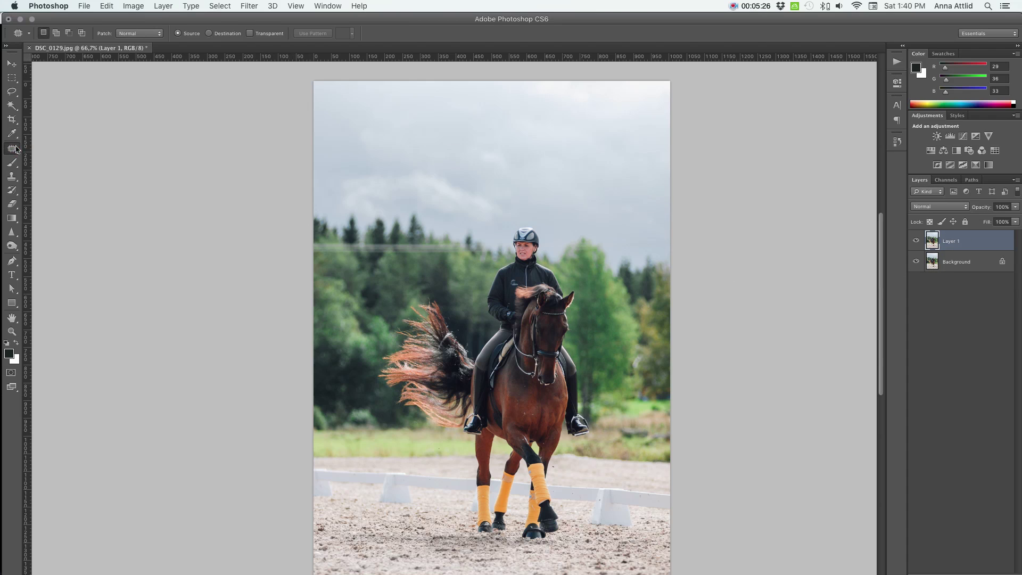
click(14, 154)
right_click(13, 153)
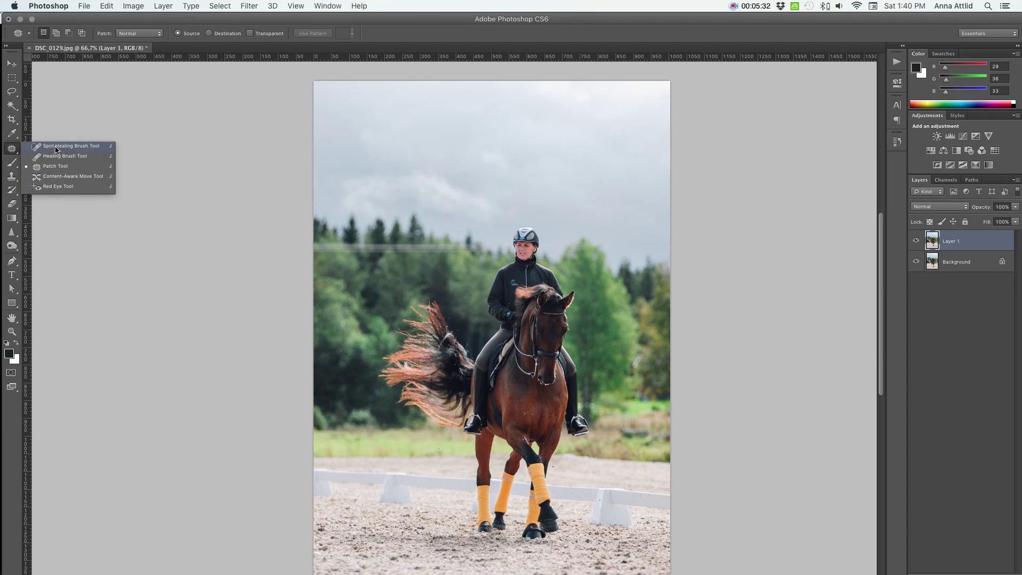
click(56, 169)
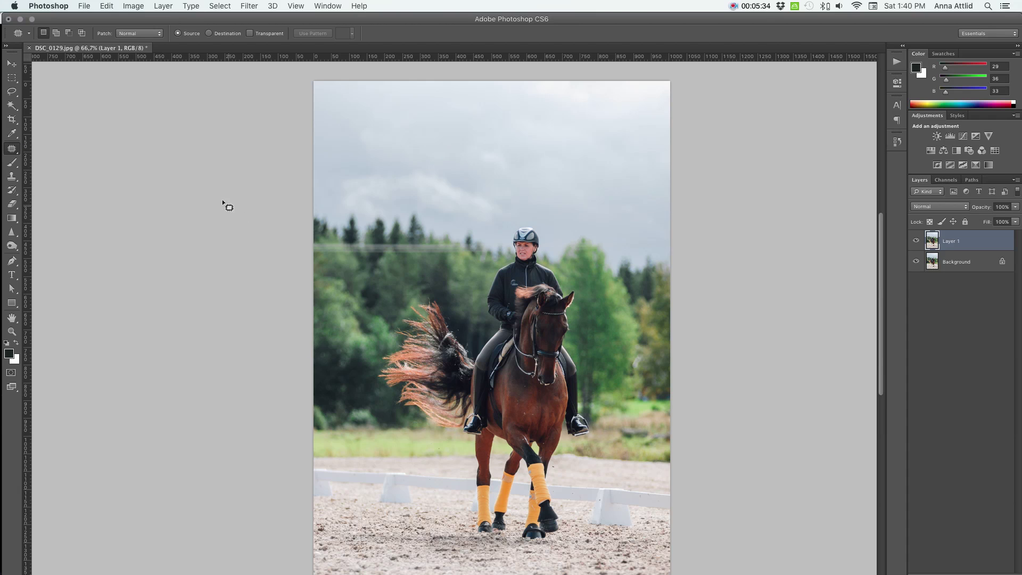
scroll(192, 222, up, 5)
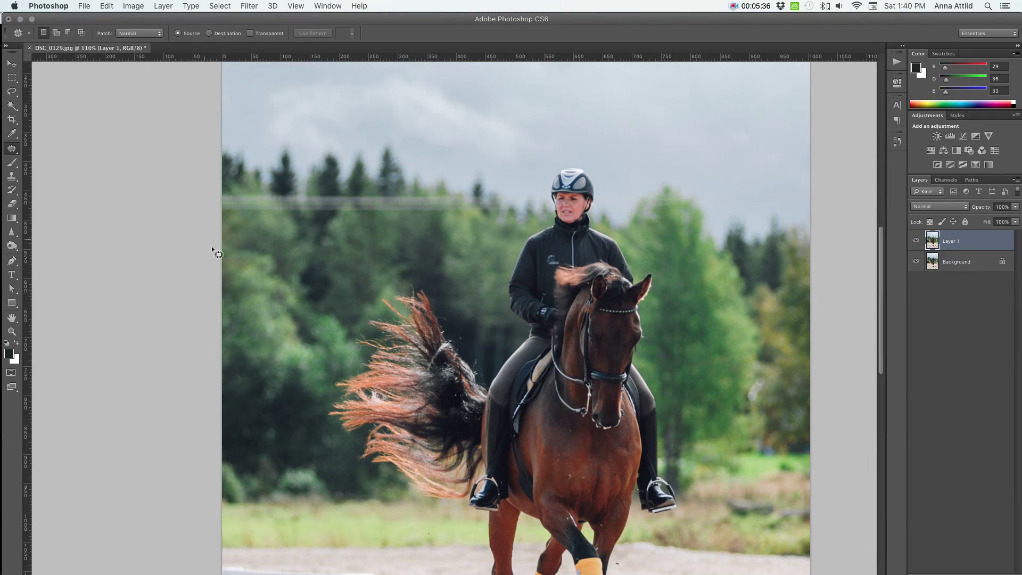
mouse_move(231, 216)
mouse_down()
mouse_move(213, 198)
mouse_move(223, 187)
mouse_move(238, 194)
mouse_move(237, 242)
mouse_up()
mouse_move(253, 193)
mouse_down()
mouse_move(279, 190)
mouse_move(297, 219)
mouse_move(274, 218)
mouse_move(288, 257)
mouse_up()
key(ctrl+d)
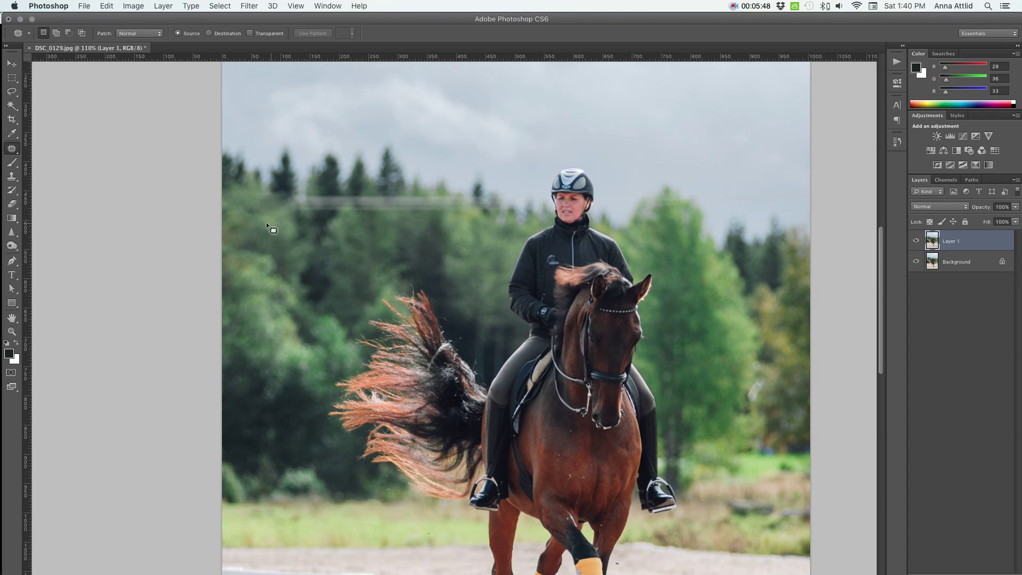
Patch out the middle stretches of the white line across the trees, section by section, using the foliage around it.
mouse_move(250, 219)
mouse_down()
mouse_move(259, 206)
mouse_move(255, 221)
mouse_up()
key(ctrl+d)
mouse_move(312, 212)
mouse_down()
mouse_move(339, 202)
mouse_move(329, 186)
mouse_move(323, 282)
mouse_up()
key(ctrl+d)
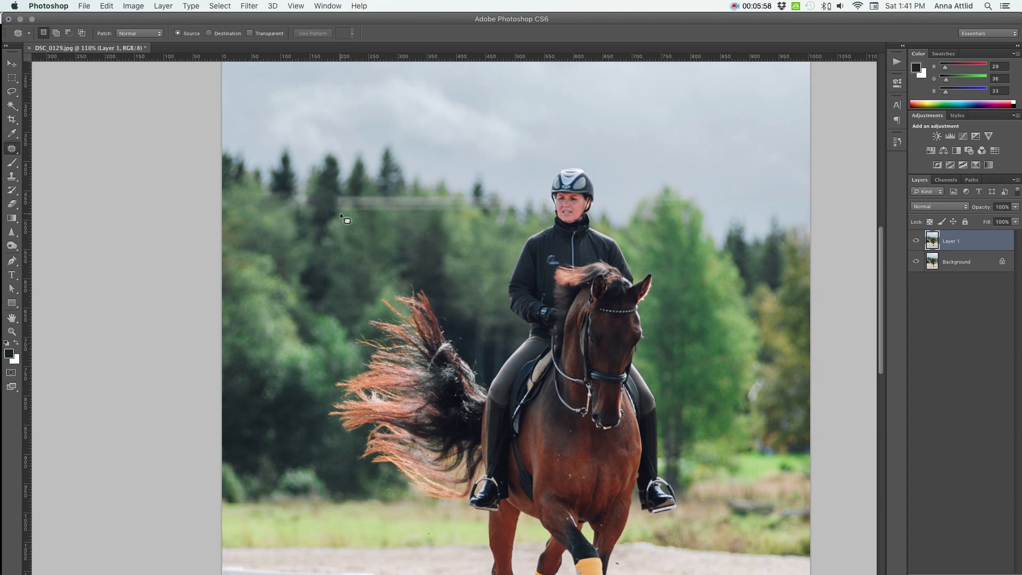
drag(341, 212, 341, 195)
drag(387, 218, 391, 240)
click(392, 241)
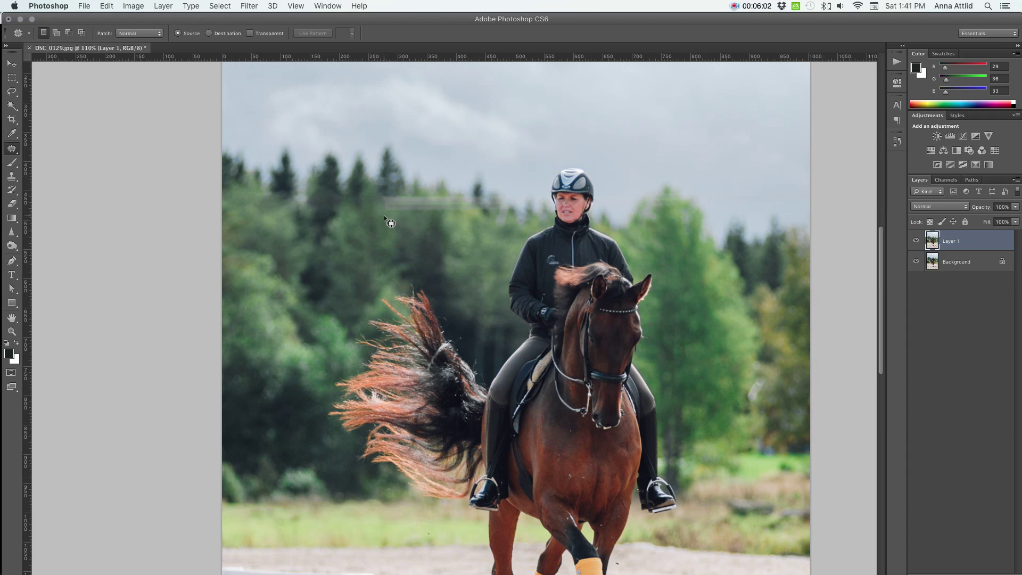
Patch the white line's last stretch beside the rider, step back in the history, and patch it again from other foliage.
mouse_move(435, 195)
mouse_down()
mouse_move(450, 219)
mouse_move(435, 213)
mouse_move(451, 247)
mouse_move(439, 201)
mouse_move(497, 207)
mouse_up()
key(ctrl+d)
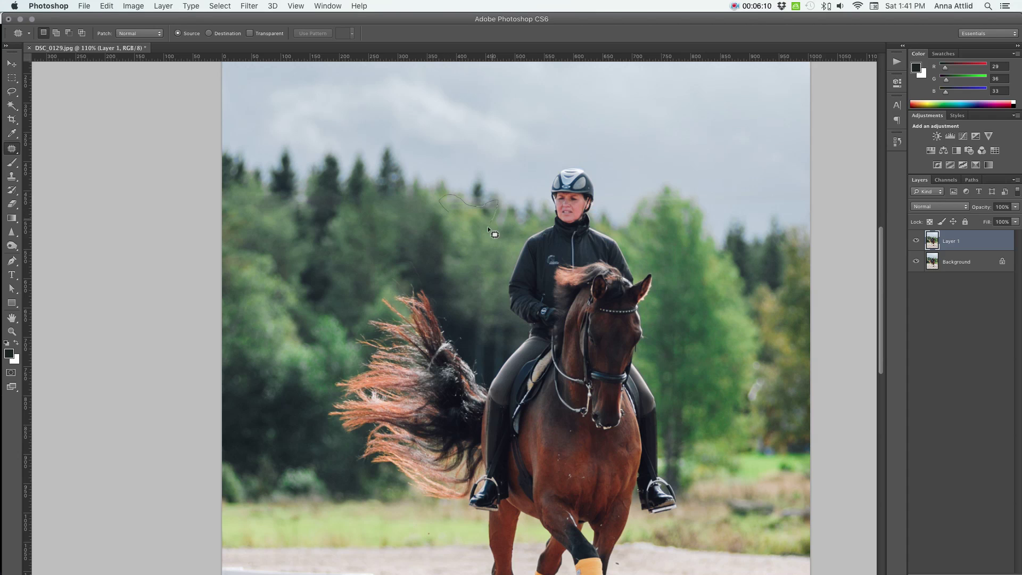
mouse_move(488, 228)
mouse_down()
mouse_move(469, 218)
mouse_move(476, 241)
mouse_up()
click(475, 265)
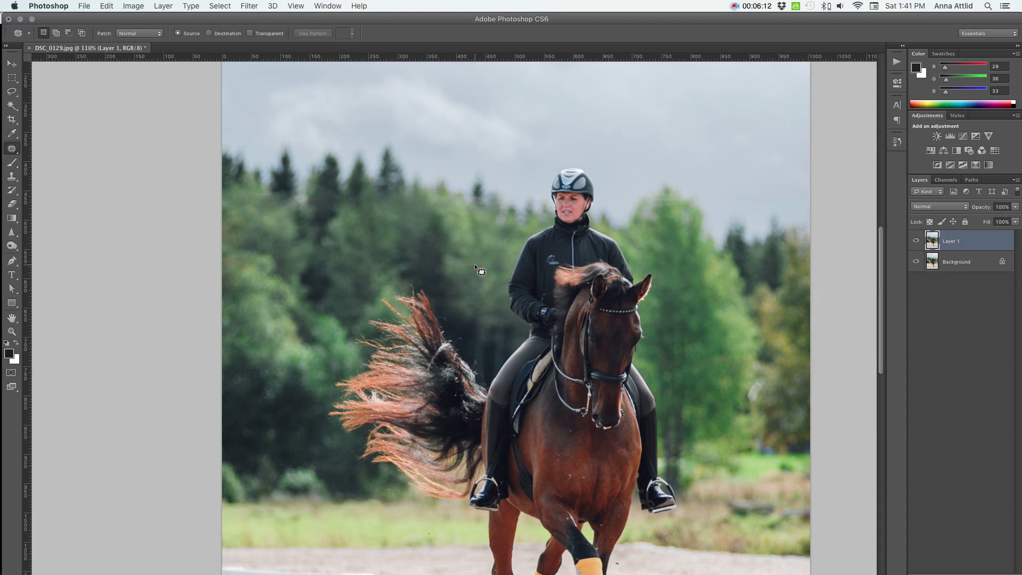
click(896, 142)
click(823, 278)
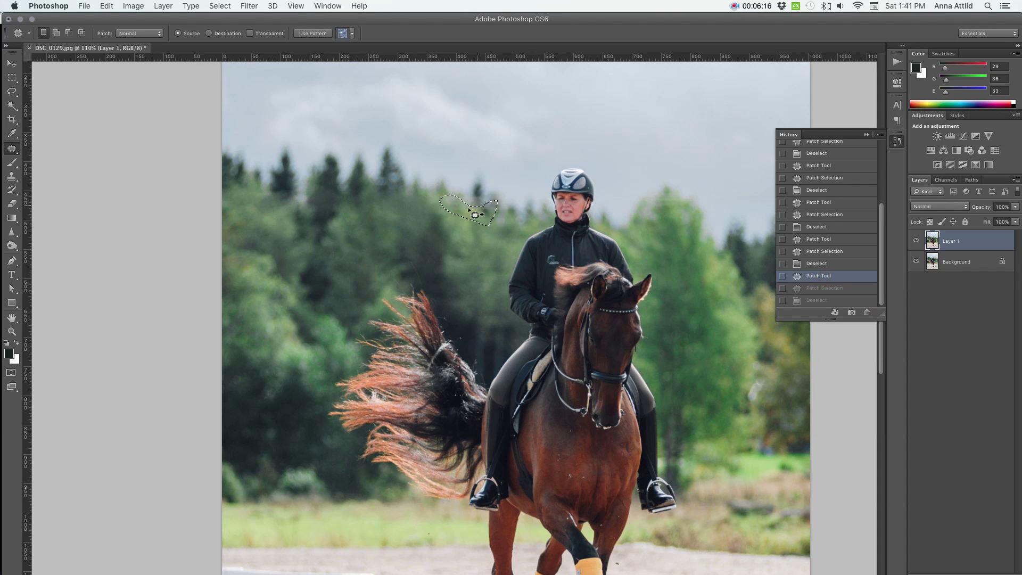
drag(474, 213, 459, 259)
click(464, 274)
click(865, 136)
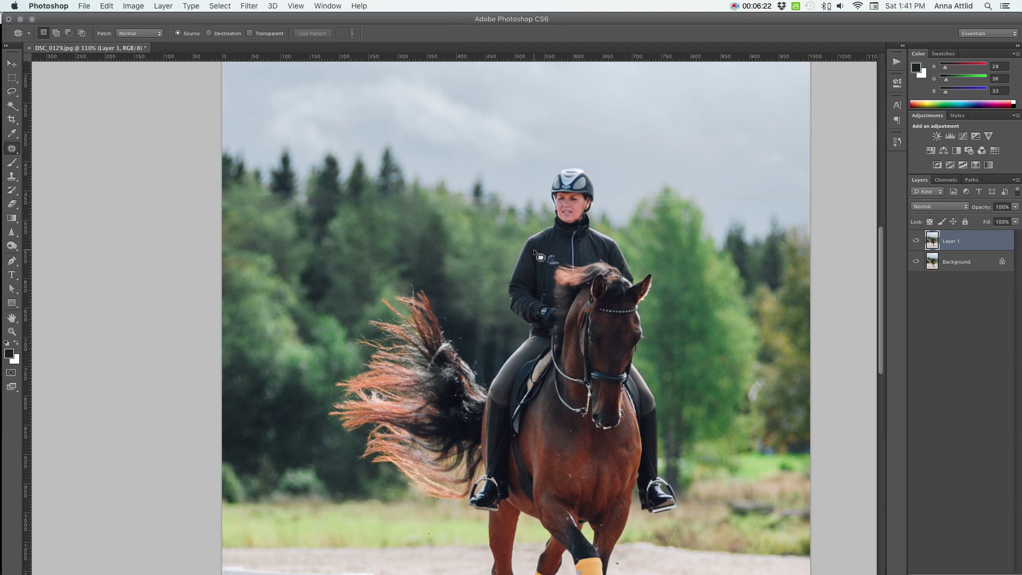
Patch the small leftover spot in the treeline near the photo's left edge using a similar area farther along the treetops.
scroll(533, 252, down, 5)
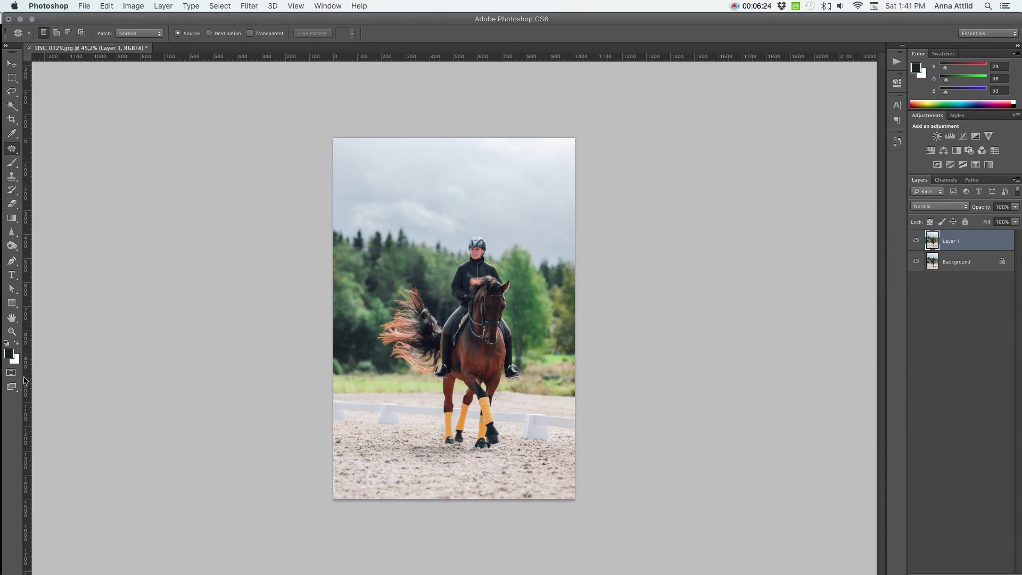
click(12, 332)
click(342, 381)
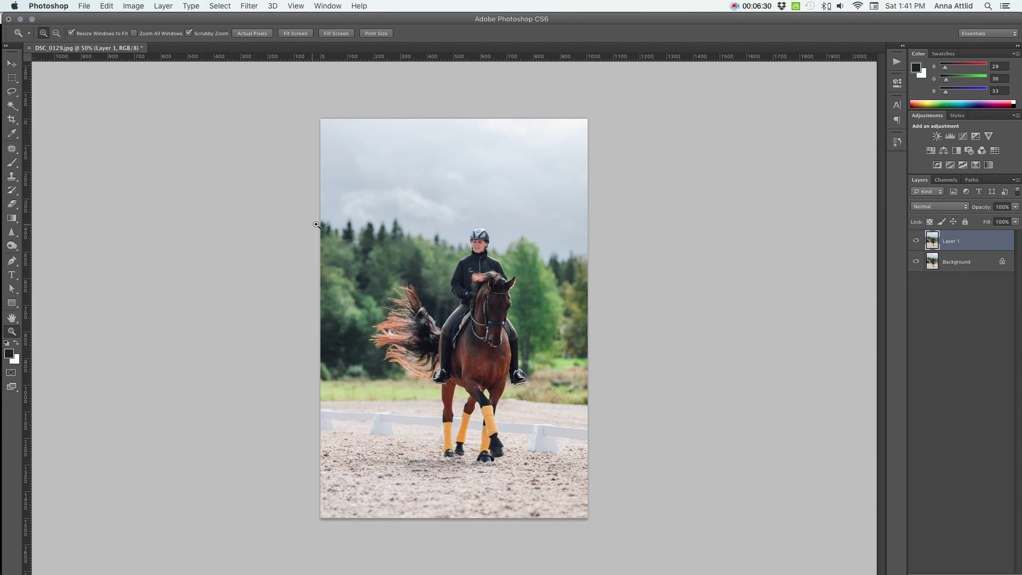
click(317, 225)
click(318, 224)
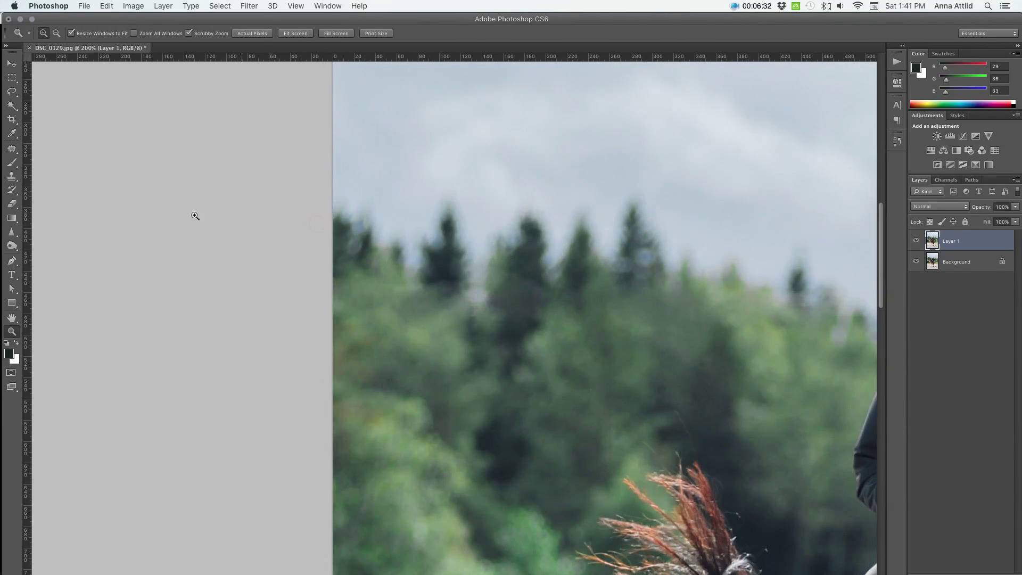
click(18, 147)
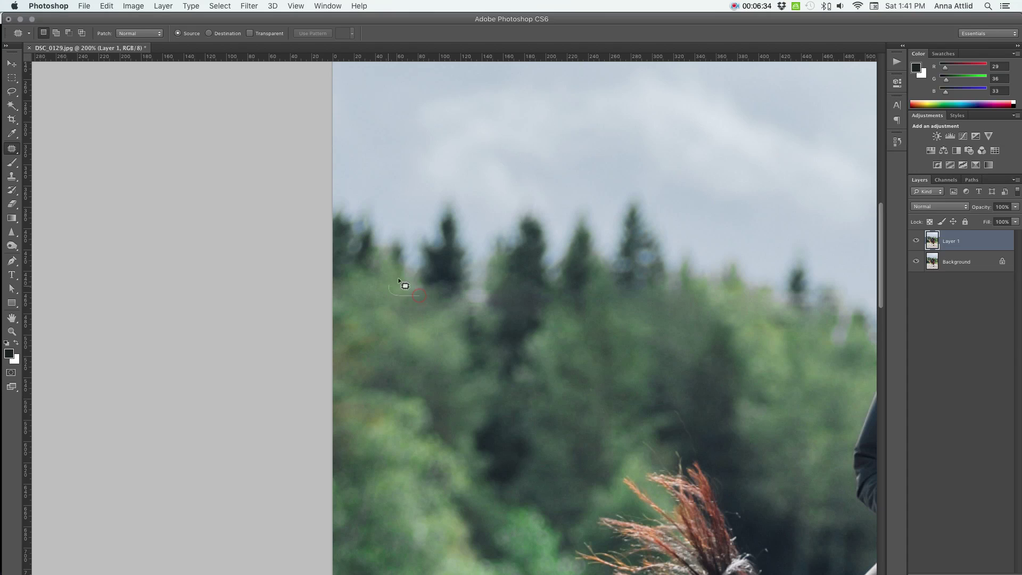
mouse_move(406, 274)
mouse_down()
mouse_move(427, 264)
mouse_move(425, 294)
mouse_up()
mouse_move(405, 276)
mouse_down()
mouse_move(538, 274)
mouse_move(545, 265)
mouse_up()
click(436, 350)
scroll(479, 327, right, 3)
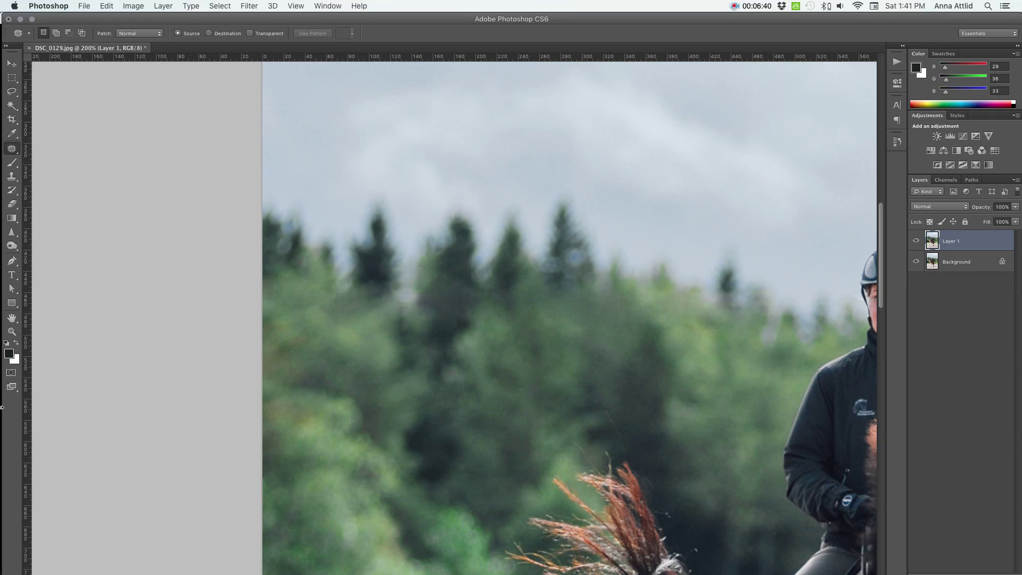
Compare the retouched layer with the original by hiding and showing Layer 1, and merge it down into the Background.
click(12, 332)
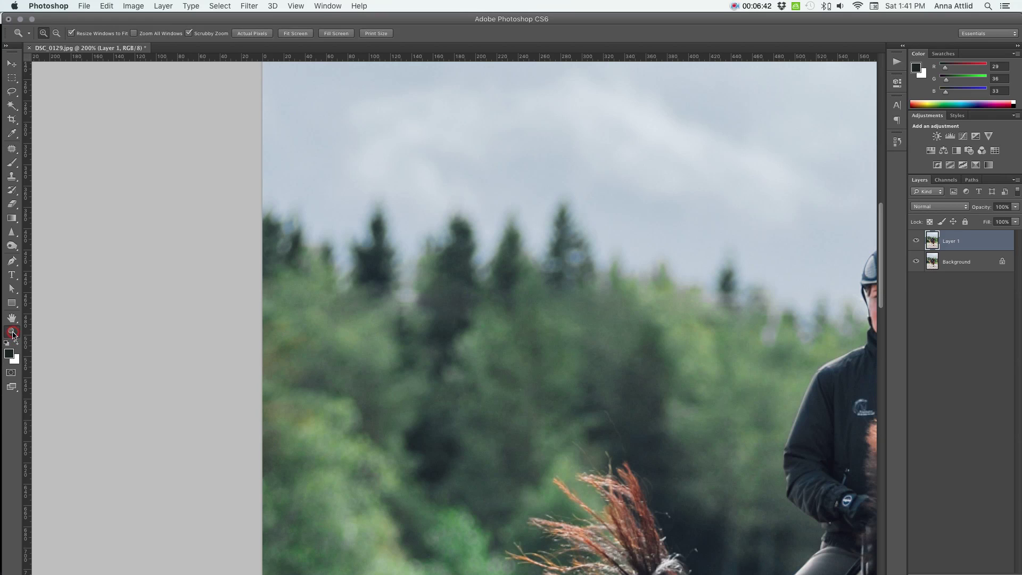
alt+click(461, 264)
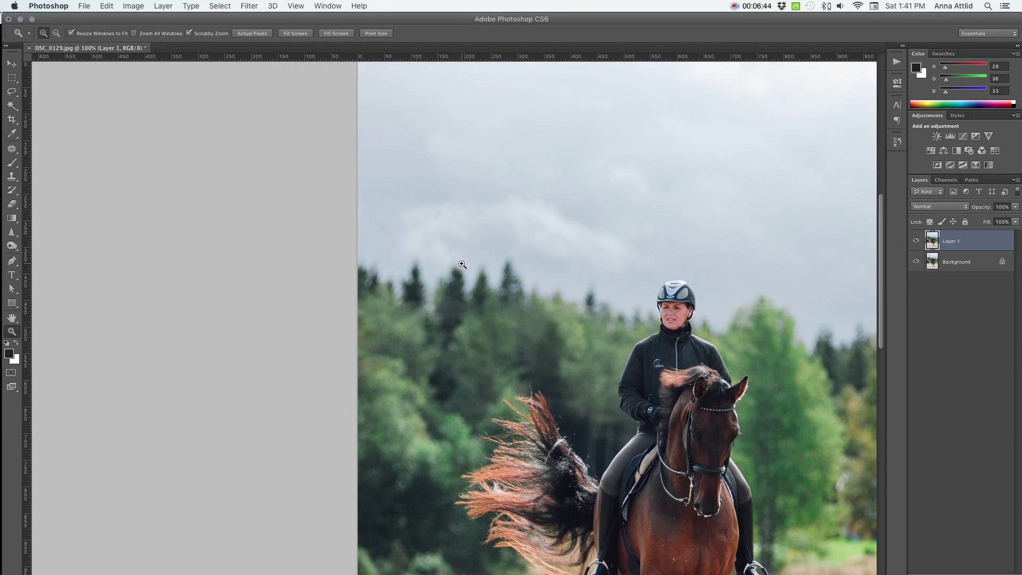
right_click(462, 264)
click(480, 269)
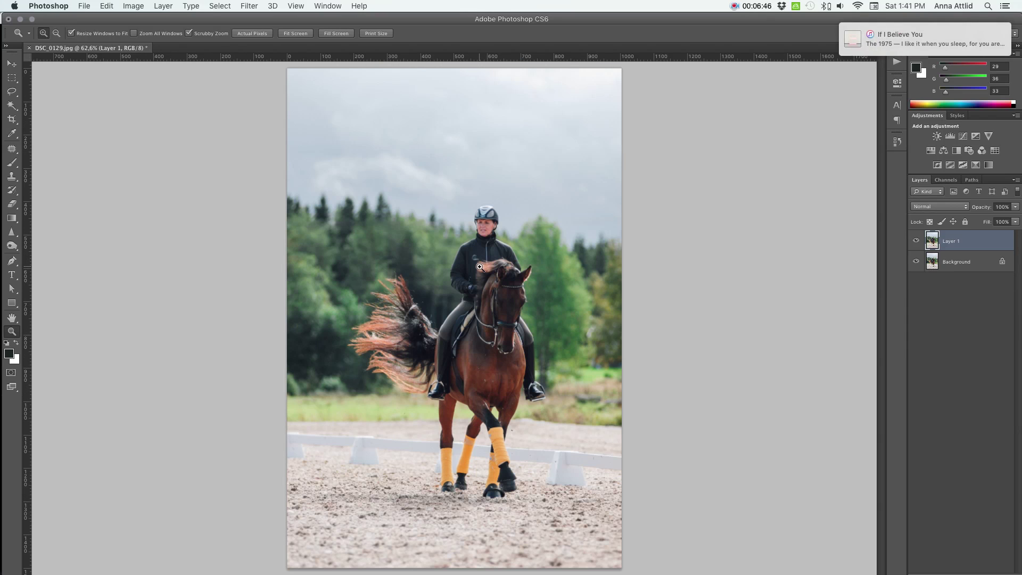
right_click(479, 266)
click(758, 246)
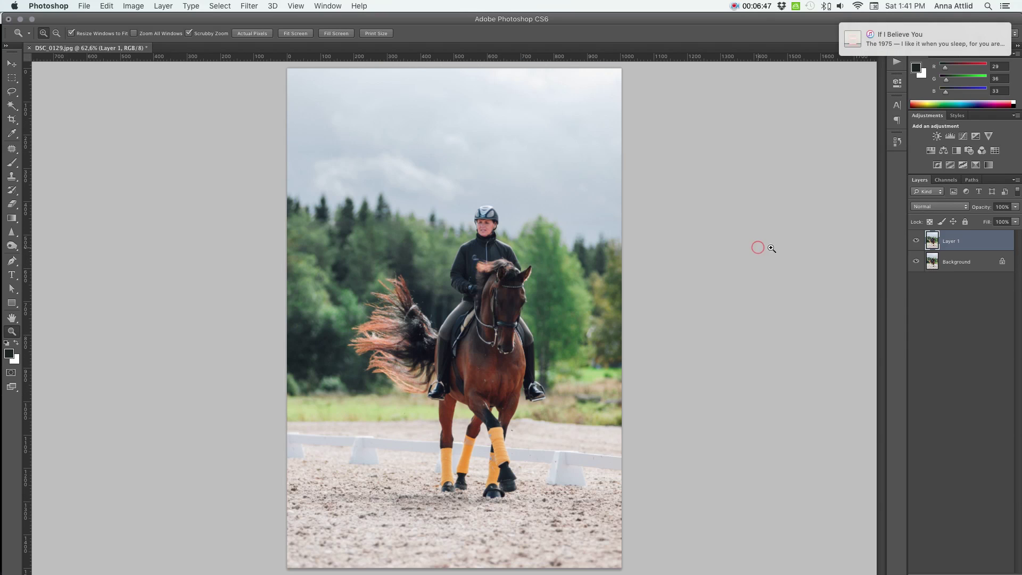
click(916, 242)
click(916, 243)
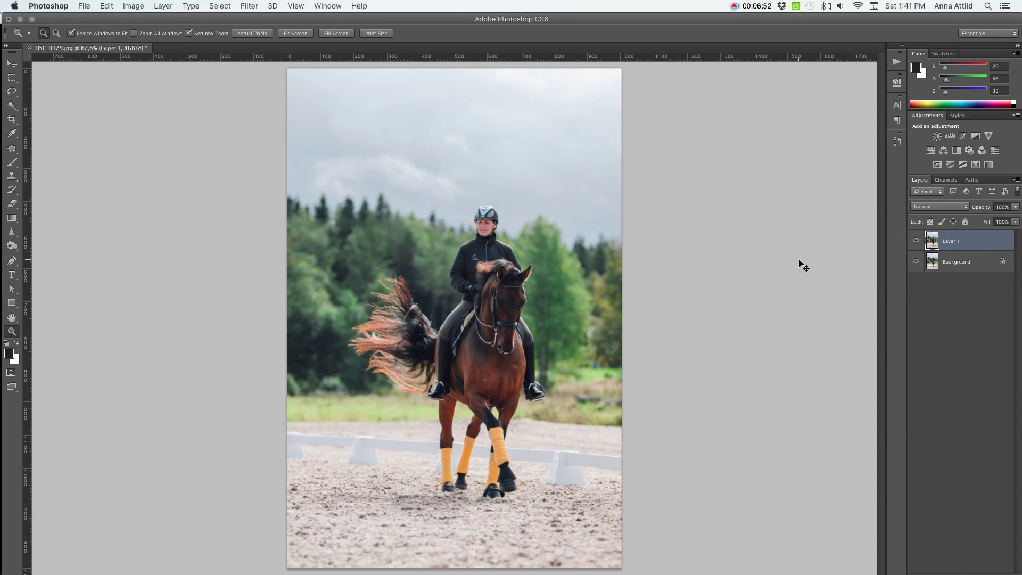
key(super+e)
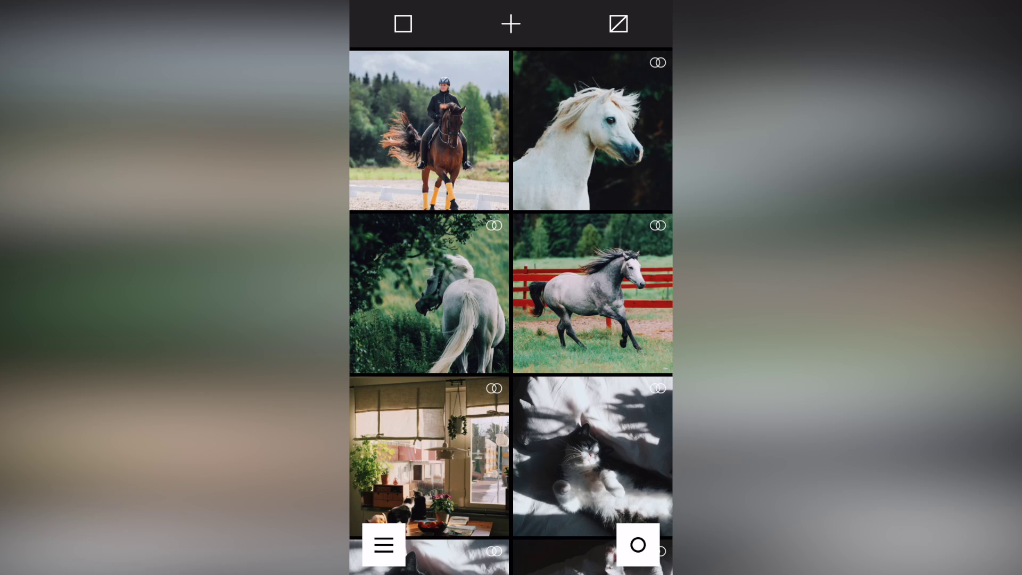
Switch to VSCO on the phone and open the horse-and-rider photo for editing.
click(429, 131)
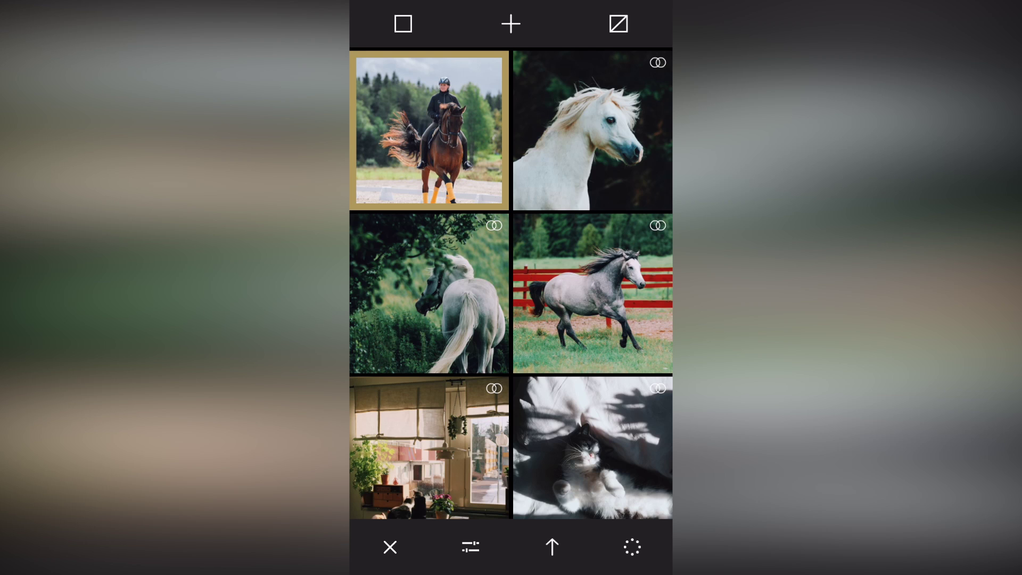
double_click(429, 130)
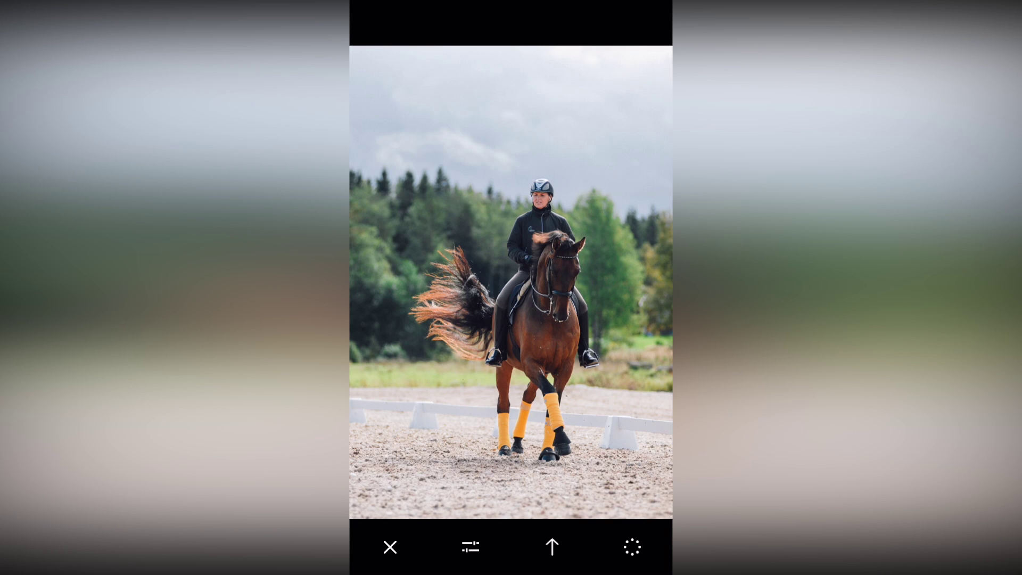
click(471, 547)
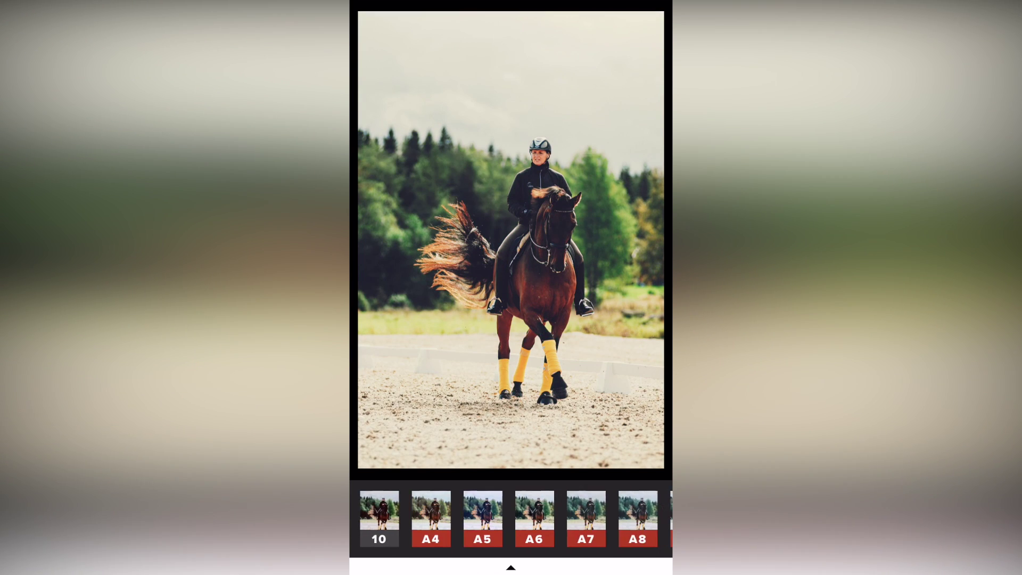
Compare the A6 and C6 presets on the photo and apply the C8 preset.
click(535, 517)
scroll(511, 519, right, 1)
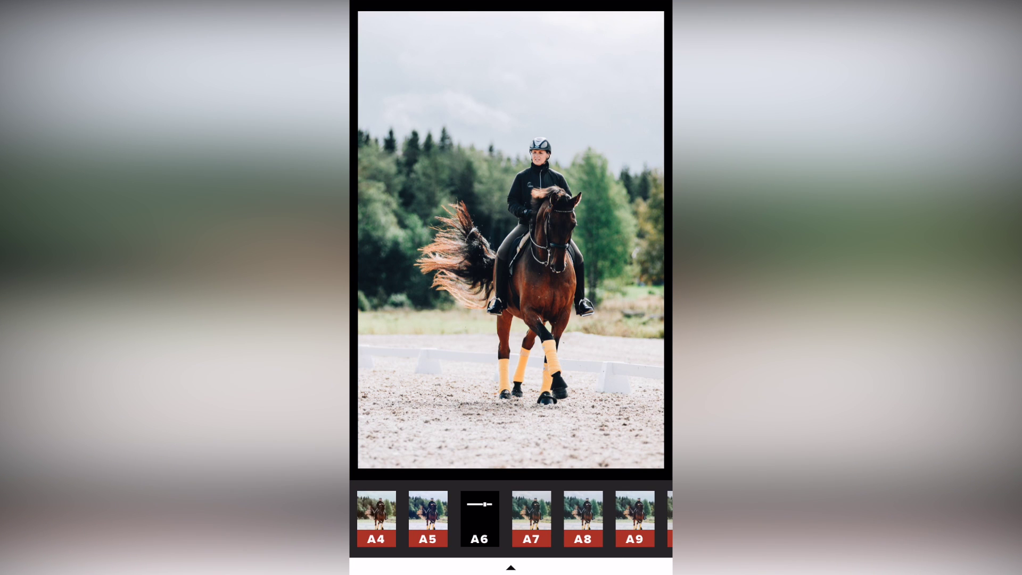
scroll(511, 519, right, 7)
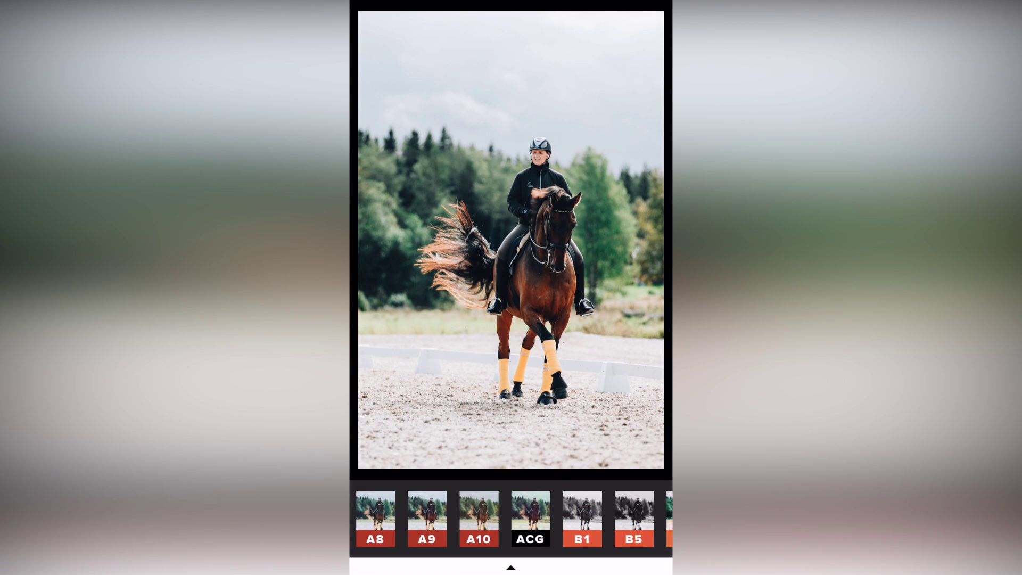
scroll(511, 519, right, 3)
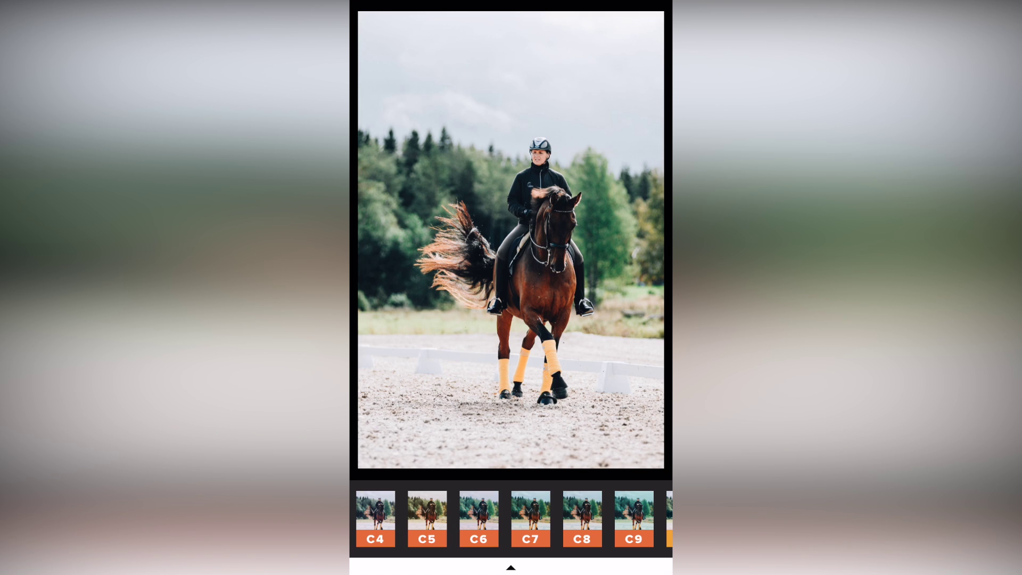
click(478, 517)
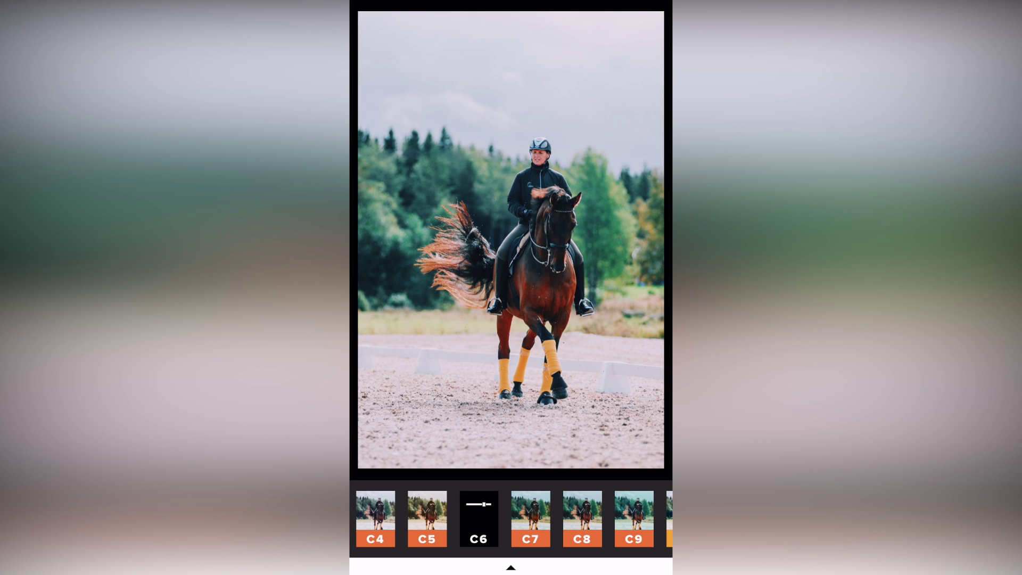
click(581, 518)
scroll(511, 519, right, 2)
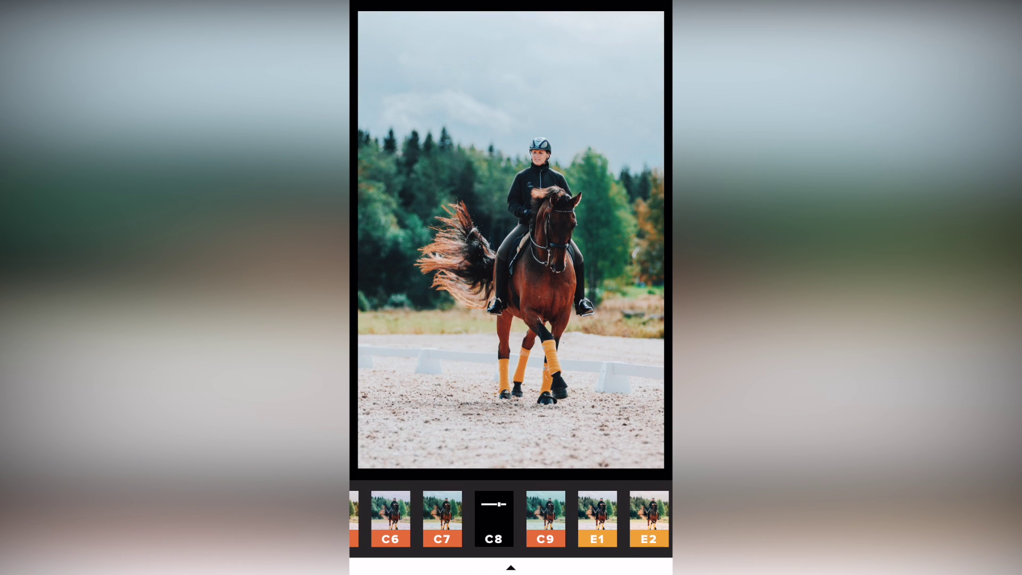
Set the C8 / Chromatic preset's strength to +6 and compare it with A6 / Analog at +5.
click(494, 517)
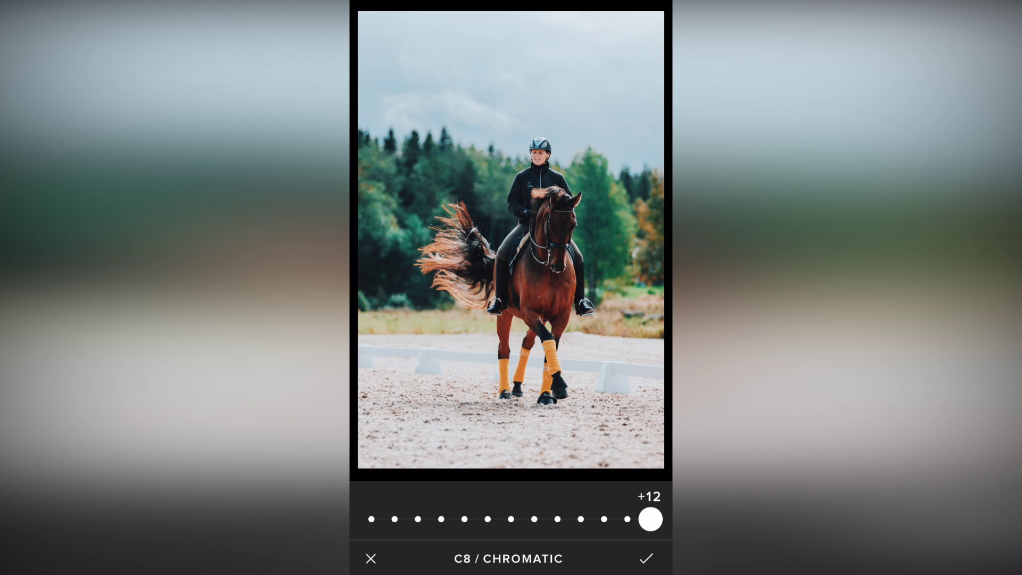
drag(651, 517, 464, 517)
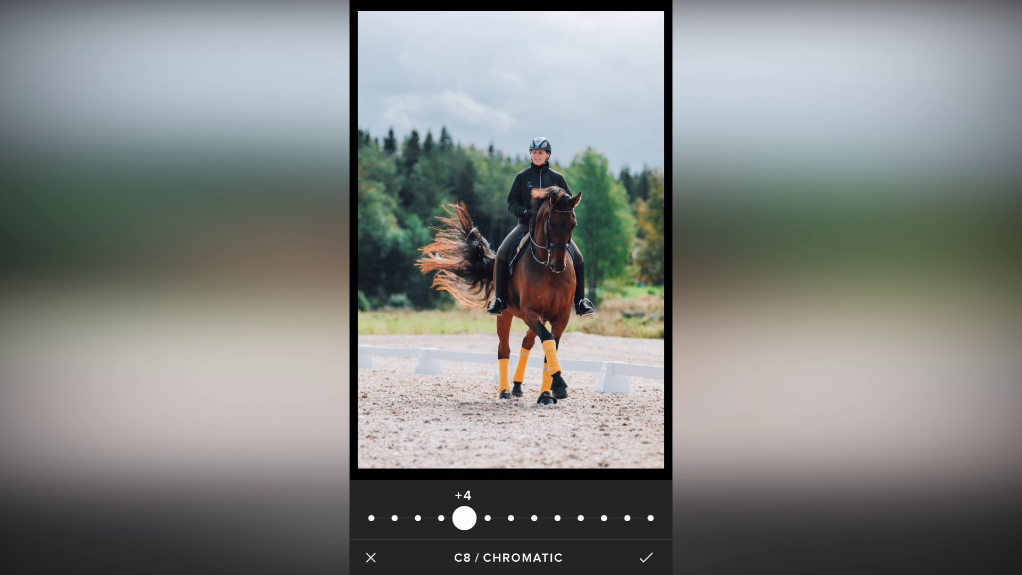
drag(464, 517, 511, 517)
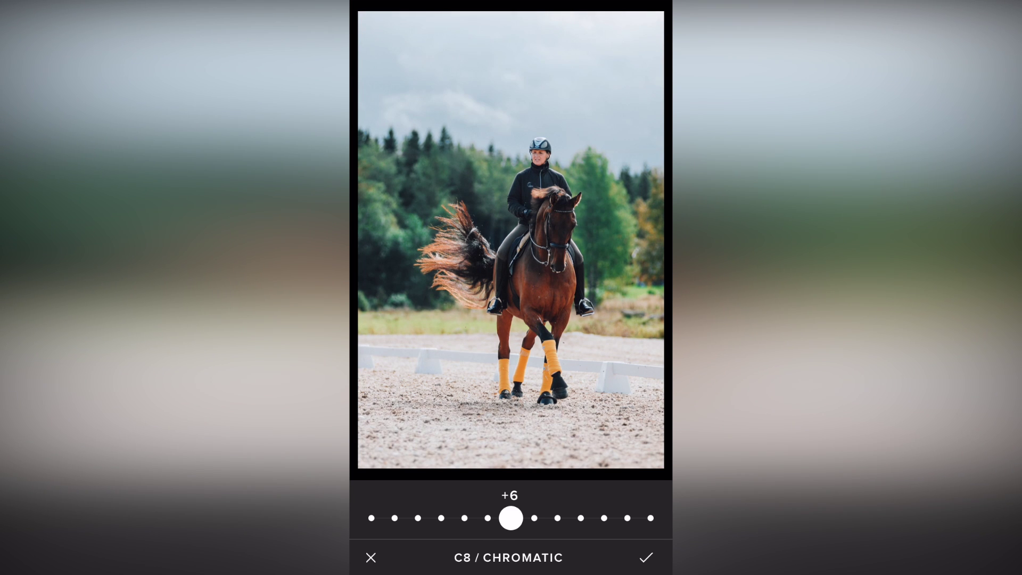
click(646, 557)
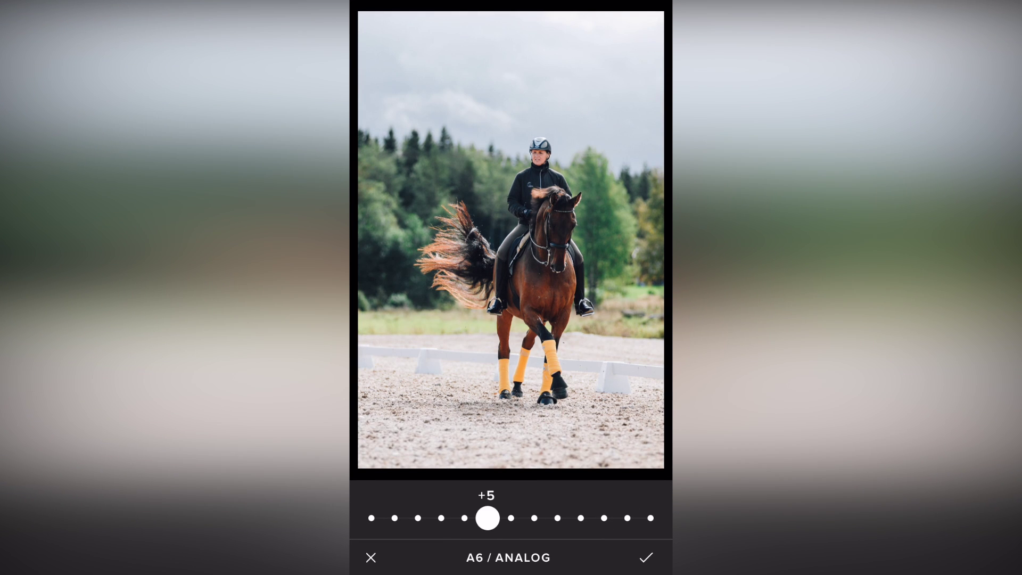
click(646, 557)
scroll(511, 518, right, 4)
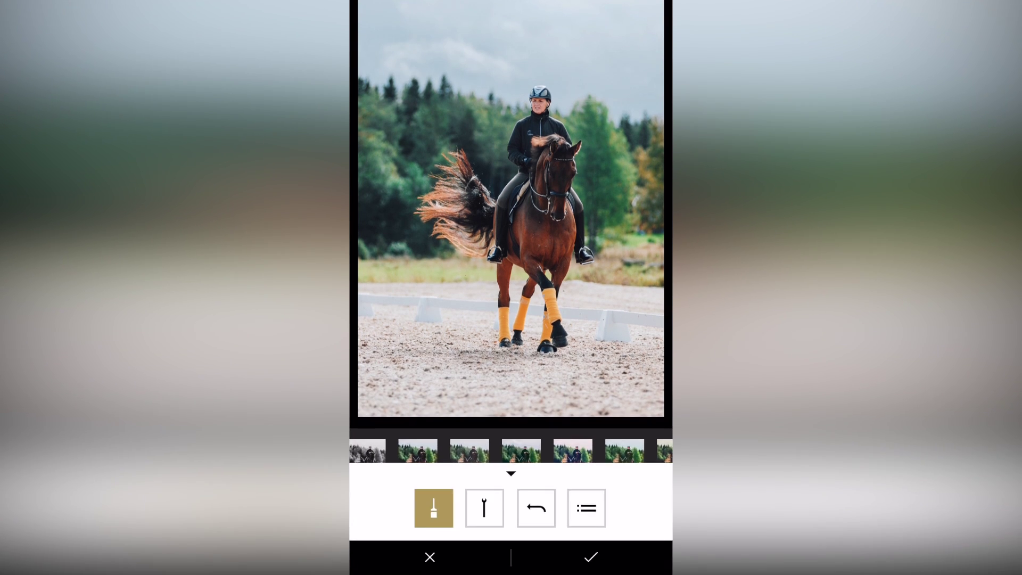
Try the exposure adjustment and set the photo's contrast to +1.
click(484, 508)
scroll(511, 517, right, 10)
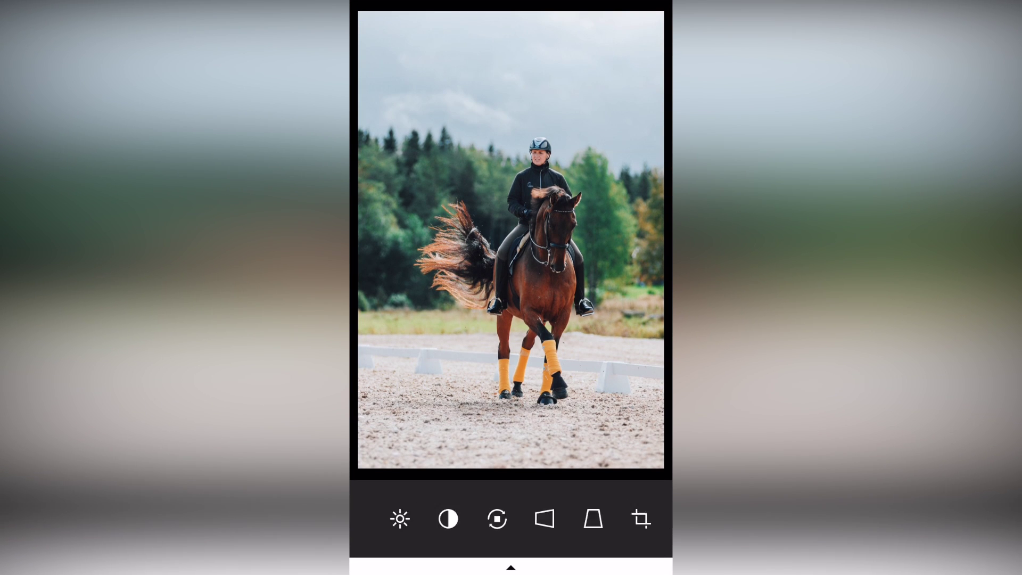
scroll(511, 517, left, 10)
click(377, 518)
mouse_move(511, 518)
mouse_down()
mouse_move(534, 518)
mouse_move(511, 518)
mouse_up()
click(647, 558)
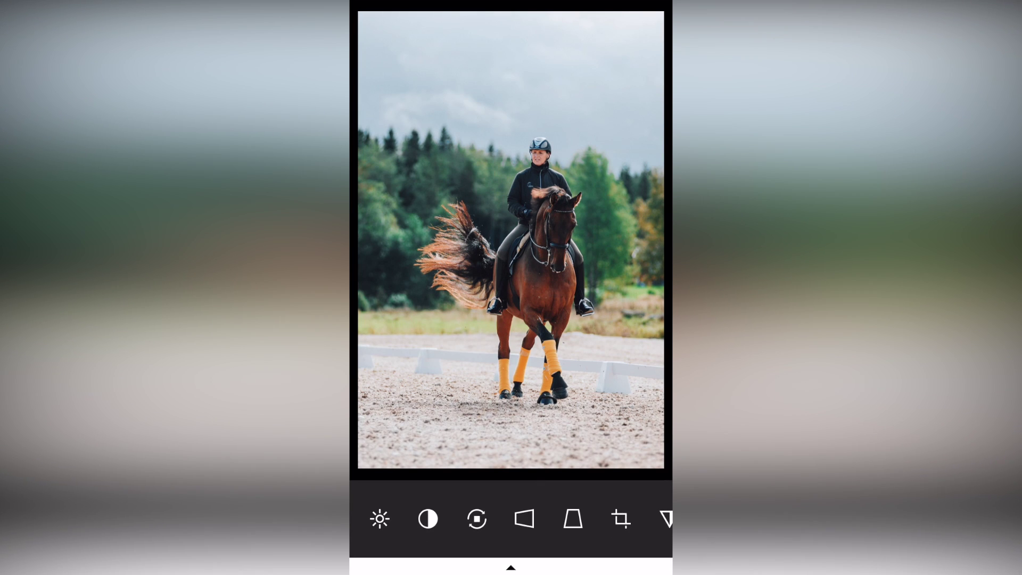
click(428, 518)
click(534, 518)
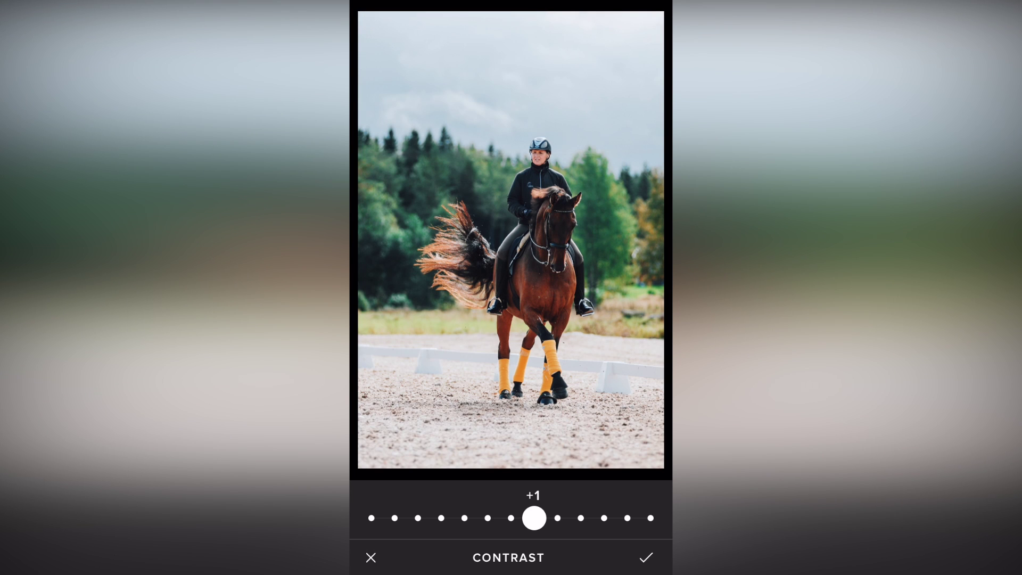
click(646, 557)
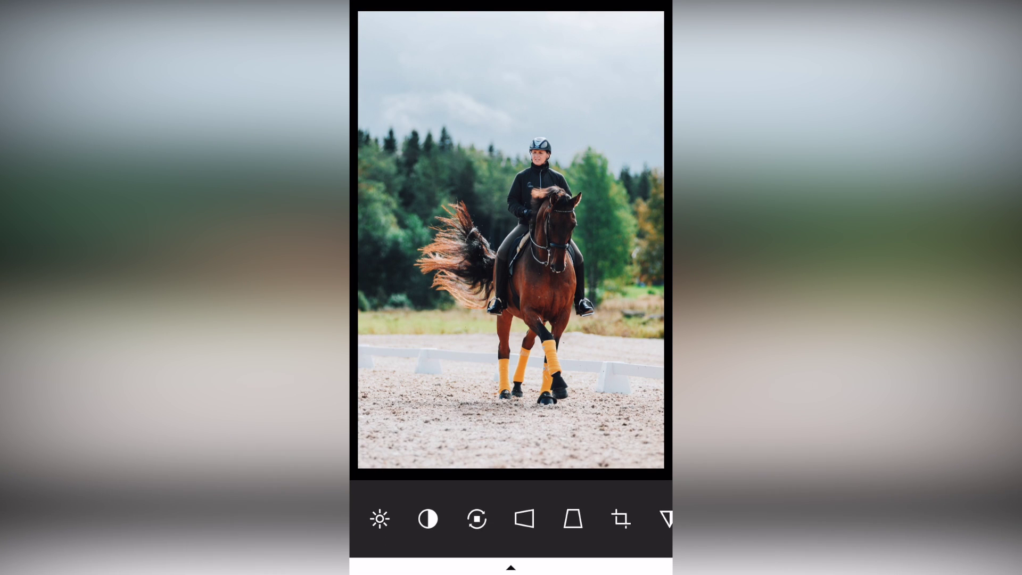
Set the photo's saturation to -1.
scroll(511, 517, right, 7)
drag(399, 518, 488, 518)
click(568, 518)
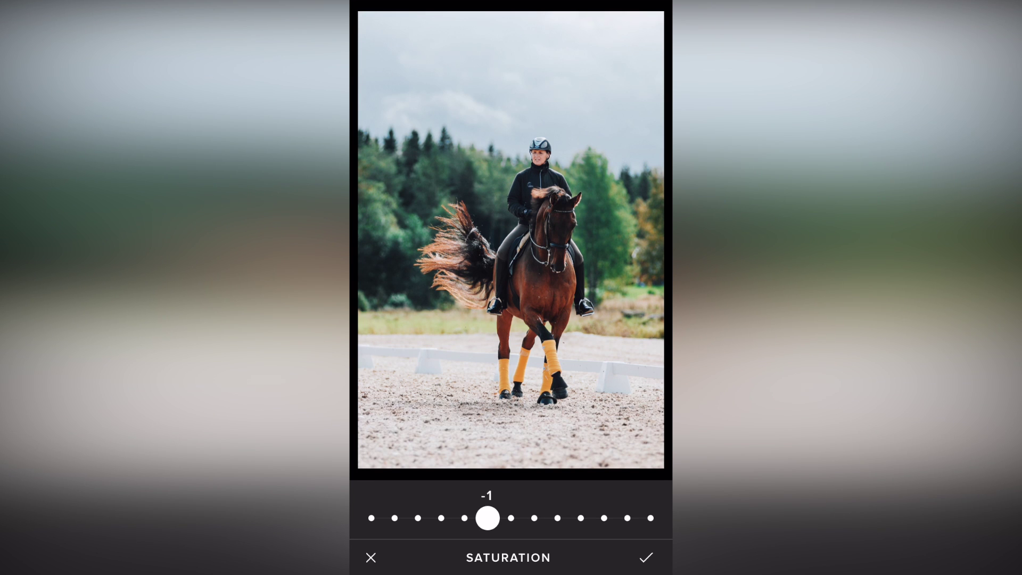
click(646, 558)
Browse the remaining adjustment tools and try the shadows adjustment on the photo.
scroll(511, 518, right, 7)
scroll(511, 518, right, 1)
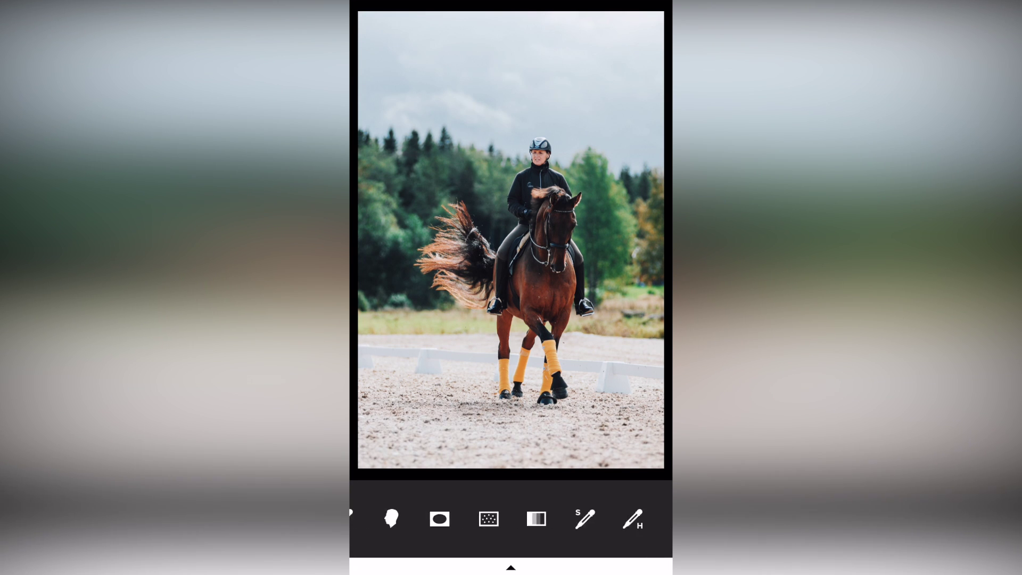
scroll(511, 518, left, 3)
scroll(511, 518, left, 1)
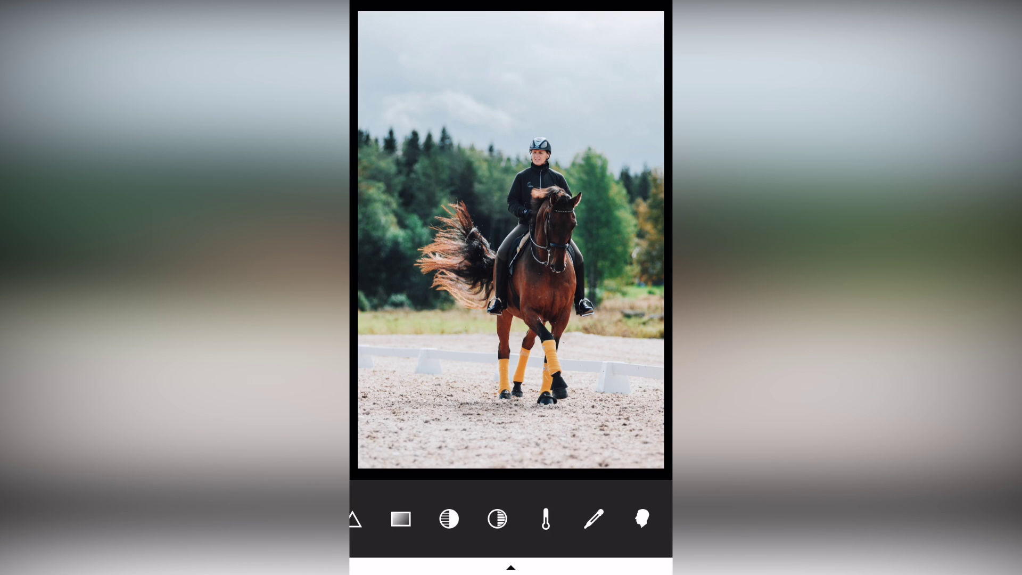
click(497, 518)
mouse_move(371, 518)
mouse_down()
mouse_move(441, 518)
mouse_move(371, 518)
mouse_up()
click(645, 558)
Save the photo's edits and return to the photo library.
scroll(511, 518, left, 7)
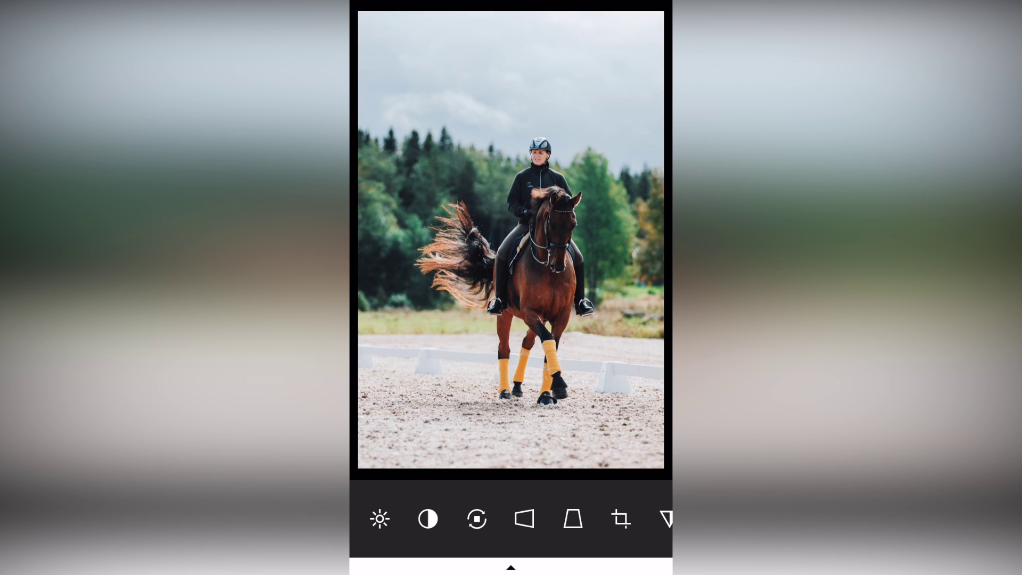
click(511, 567)
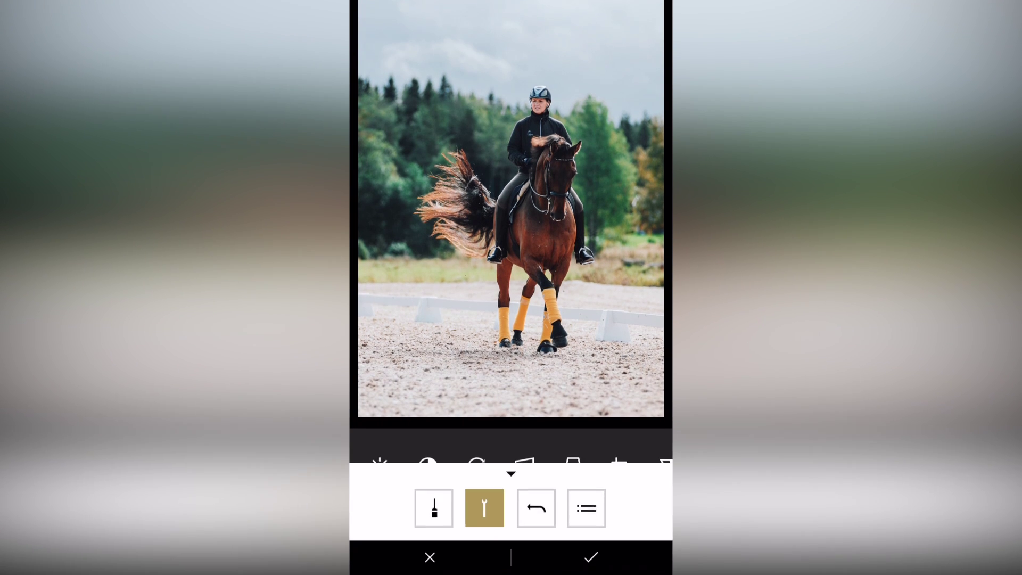
click(590, 558)
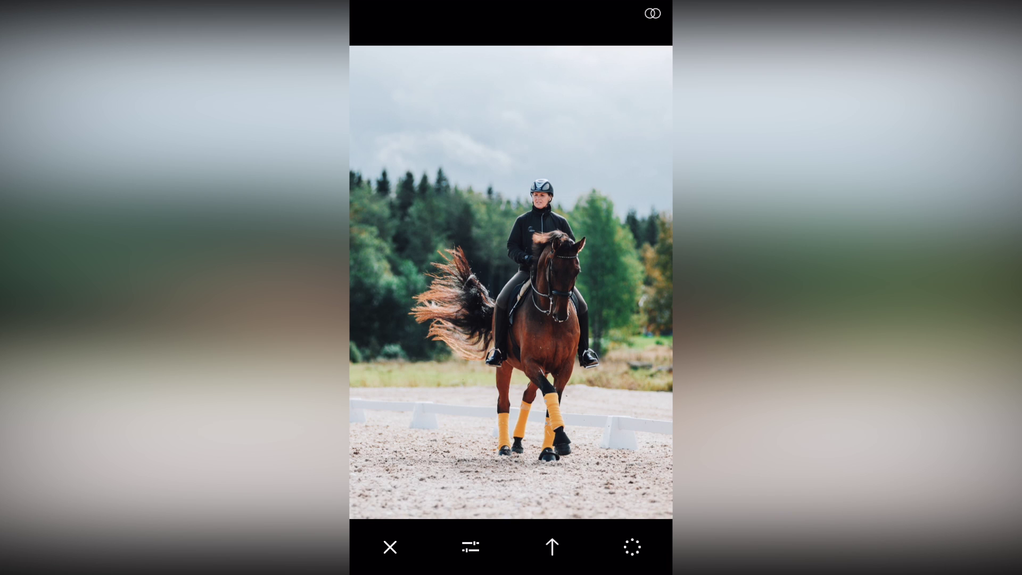
click(390, 547)
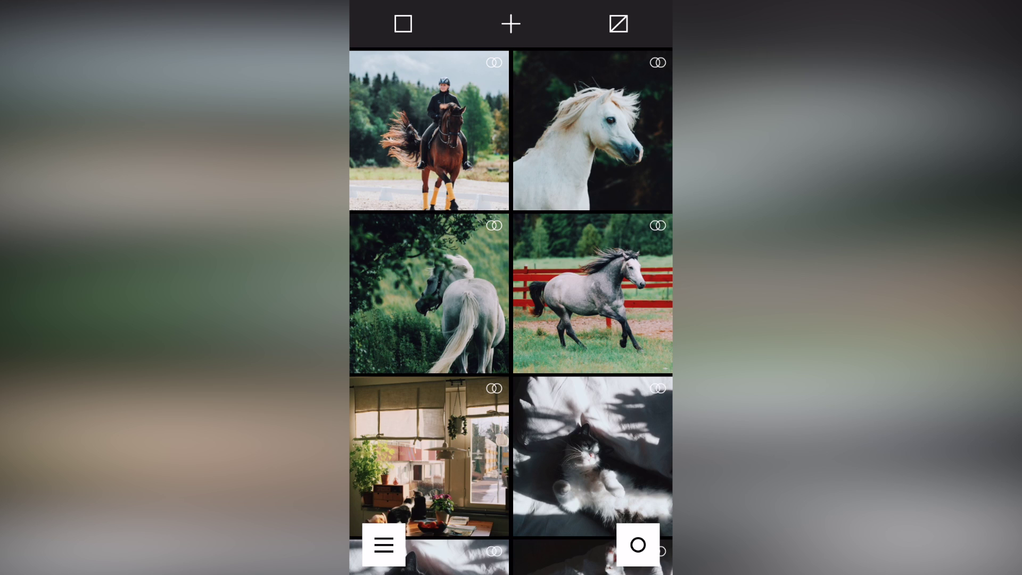